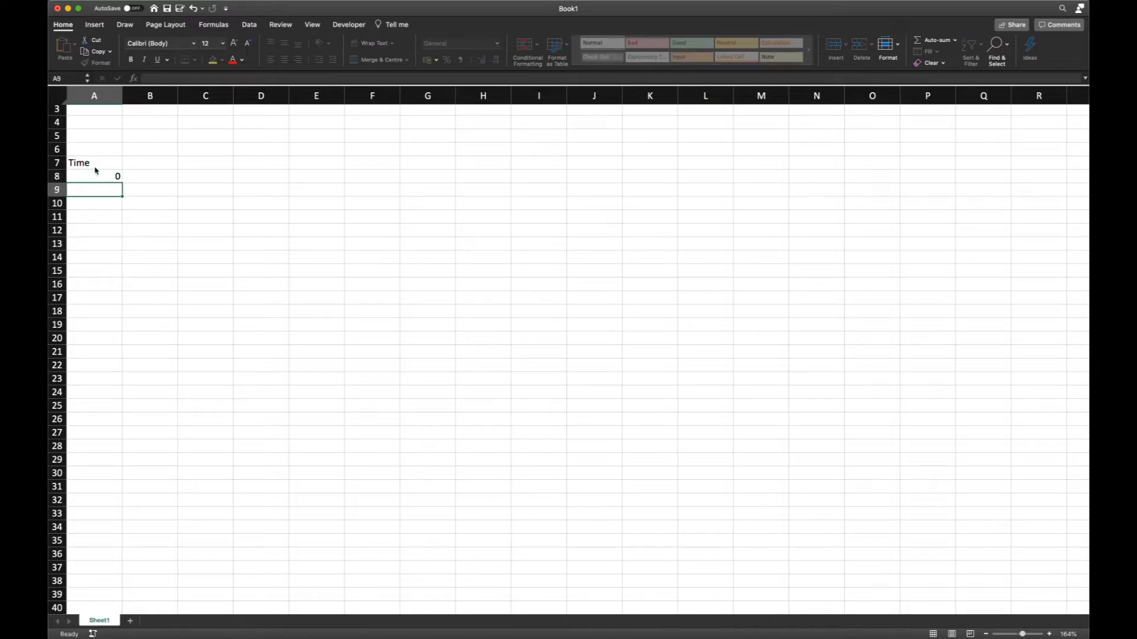
# - Enter 0,1 in A9 and fill the Time series down column A in 0,1 increments up to 6 in A68
pyautogui.write('0,1')
pyautogui.press('Return')
pyautogui.moveTo(96, 172); pyautogui.dragTo(121, 520)
pyautogui.scroll(10, 186, 425)
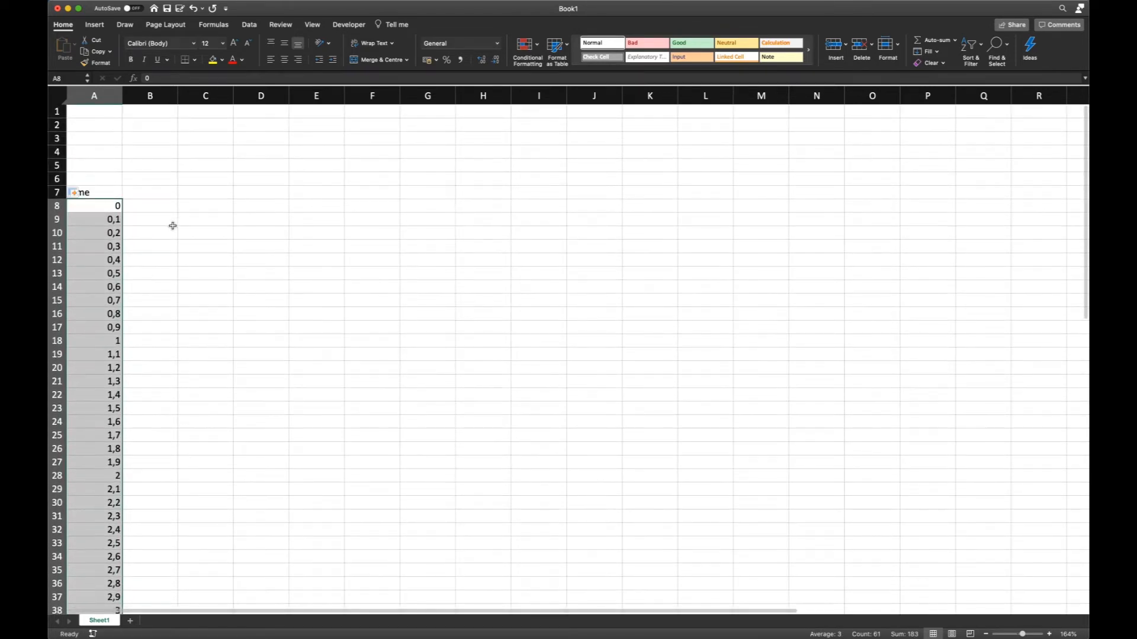
pyautogui.click(181, 244)
# - Add the header "input" in B7 and fill B8:B18 with 0
pyautogui.click(150, 192)
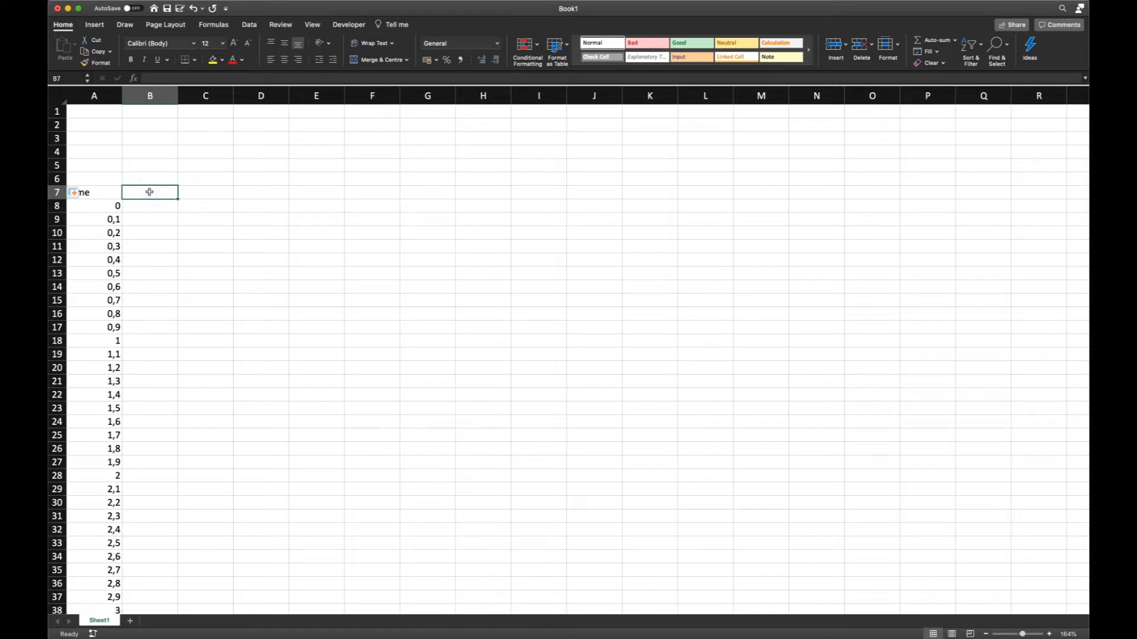
pyautogui.write('input')
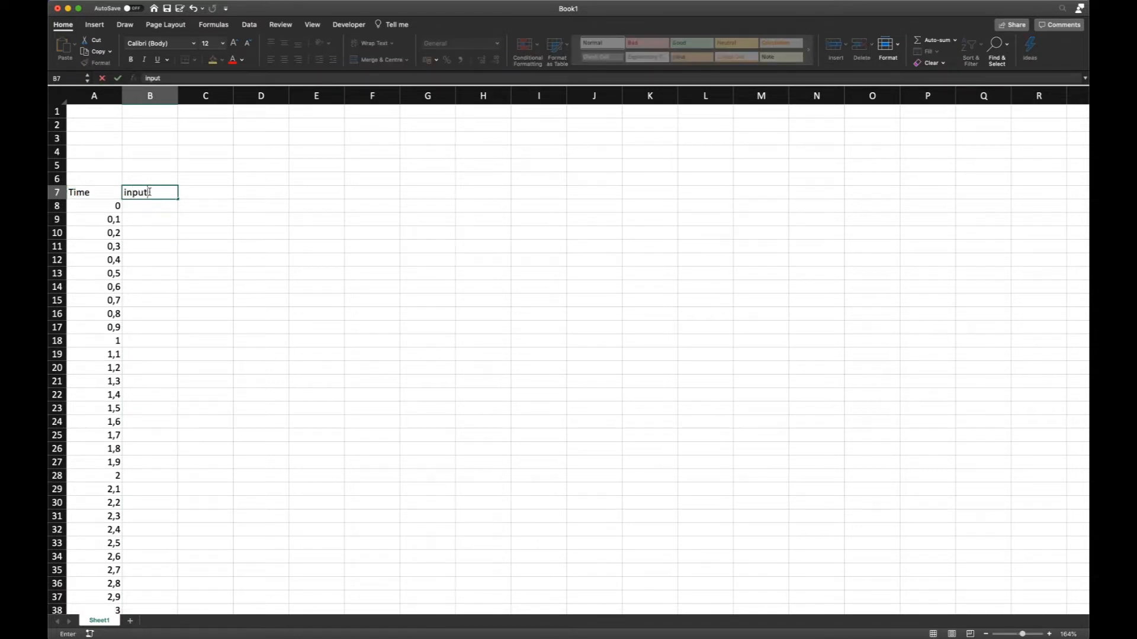
pyautogui.press('Return')
pyautogui.write('0')
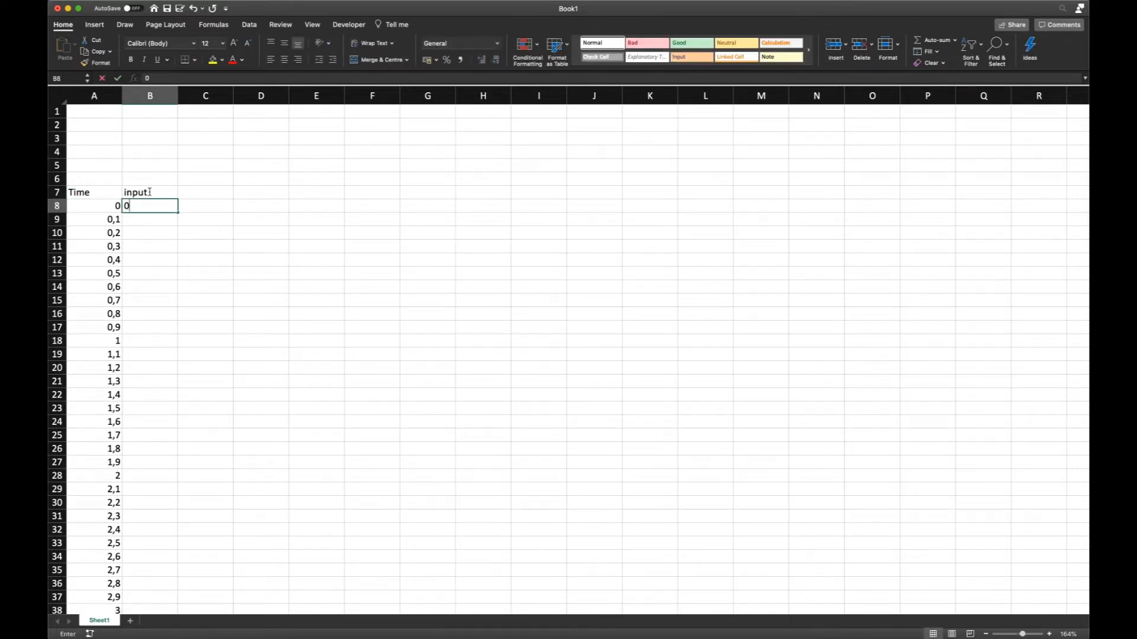
pyautogui.press('Return')
pyautogui.write('0')
pyautogui.press('Return')
pyautogui.press('Return')
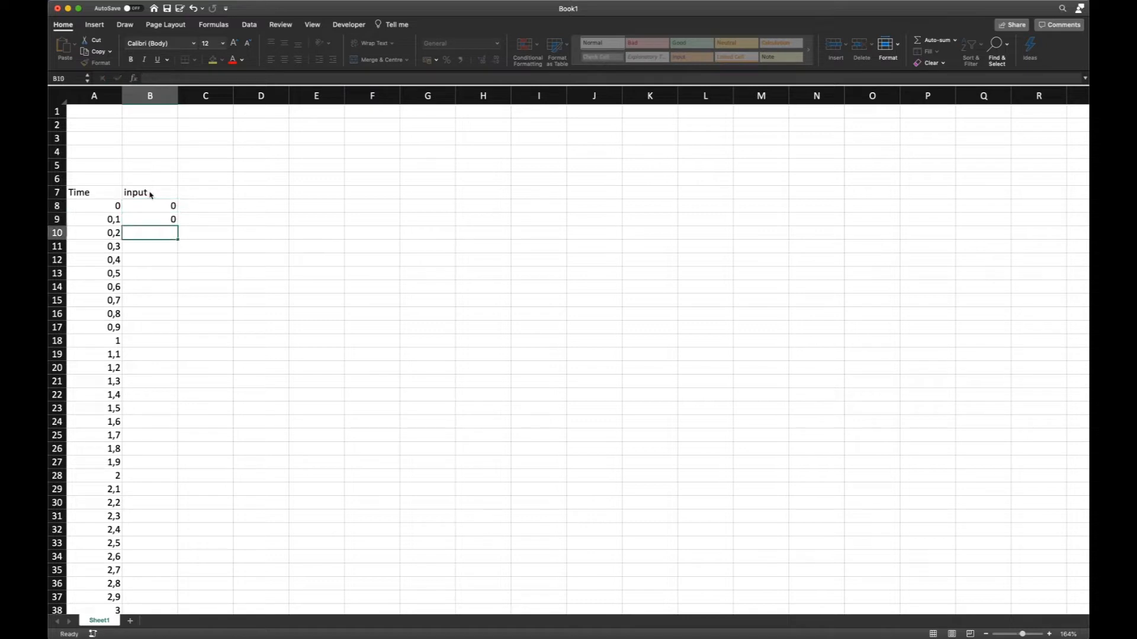
pyautogui.moveTo(159, 205); pyautogui.dragTo(169, 342)
# - Enter 1 in B19 and fill it down the input column to B68
pyautogui.click(165, 358)
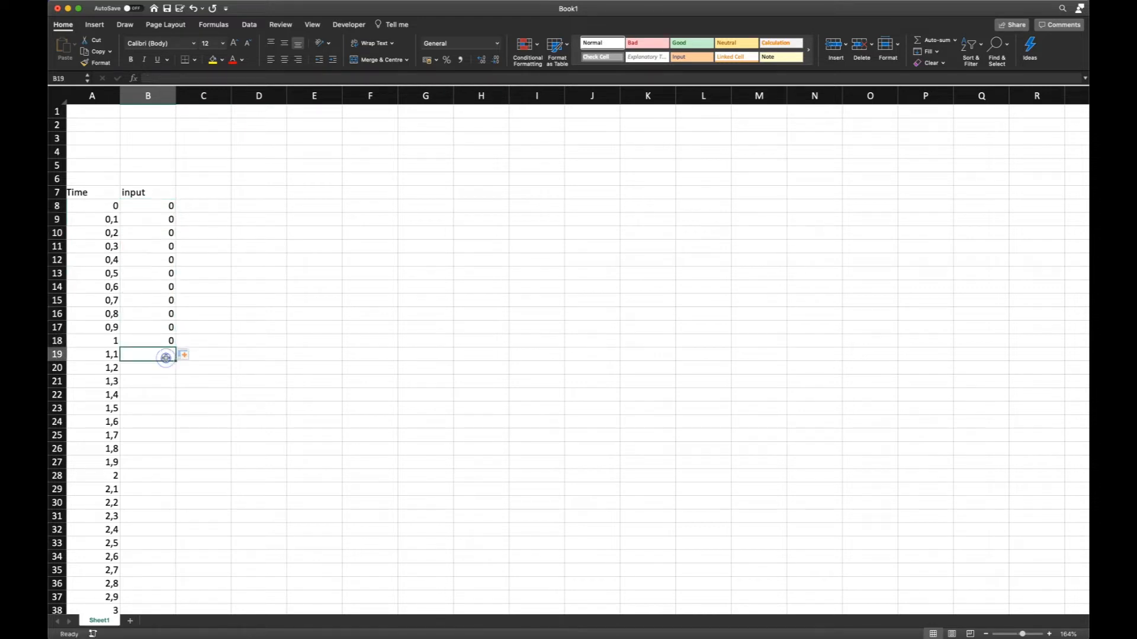
pyautogui.write('1')
pyautogui.click(248, 363)
pyautogui.click(169, 354)
pyautogui.moveTo(176, 361); pyautogui.dragTo(170, 588)
pyautogui.scroll(10, 310, 324)
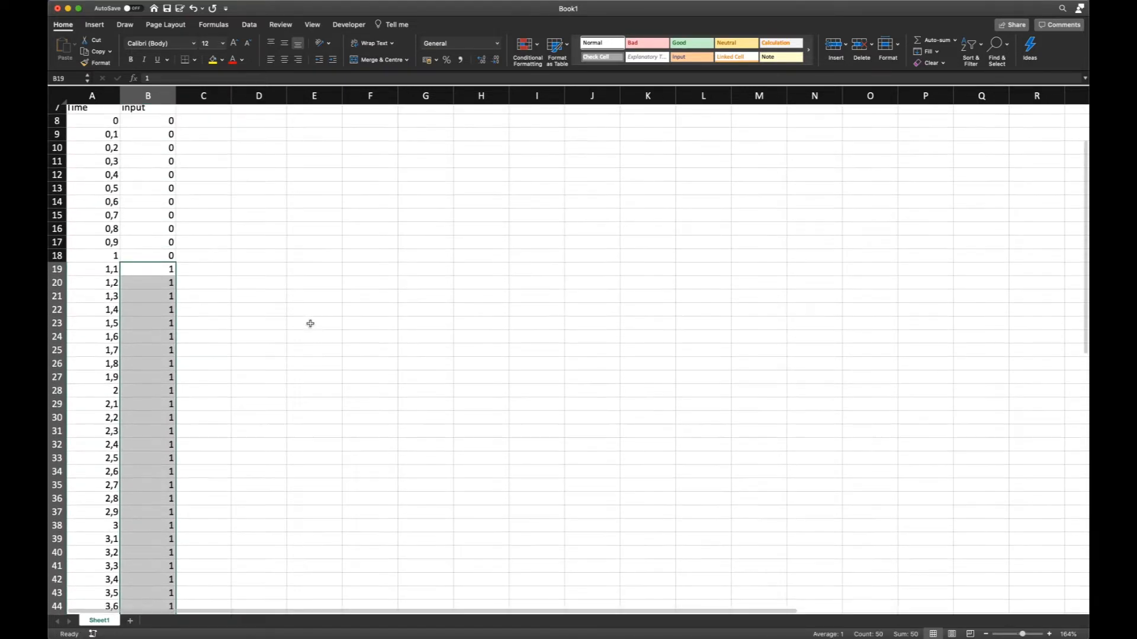
pyautogui.click(293, 309)
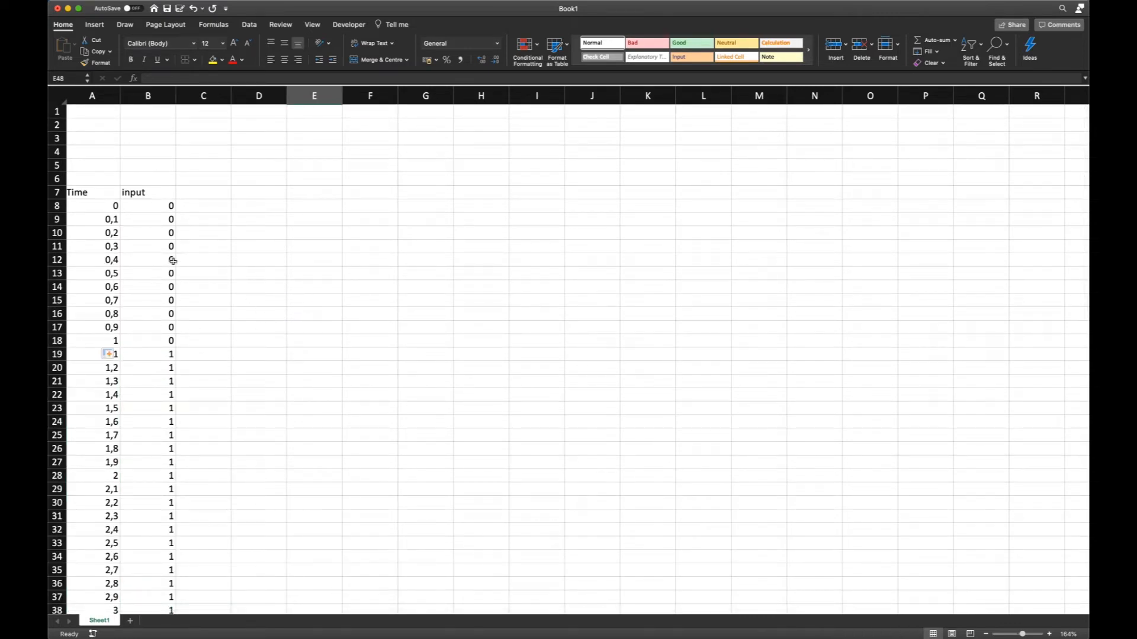
# - Insert an empty markers-only scatter chart on the sheet
pyautogui.moveTo(103, 208); pyautogui.dragTo(100, 464)
pyautogui.click(406, 371)
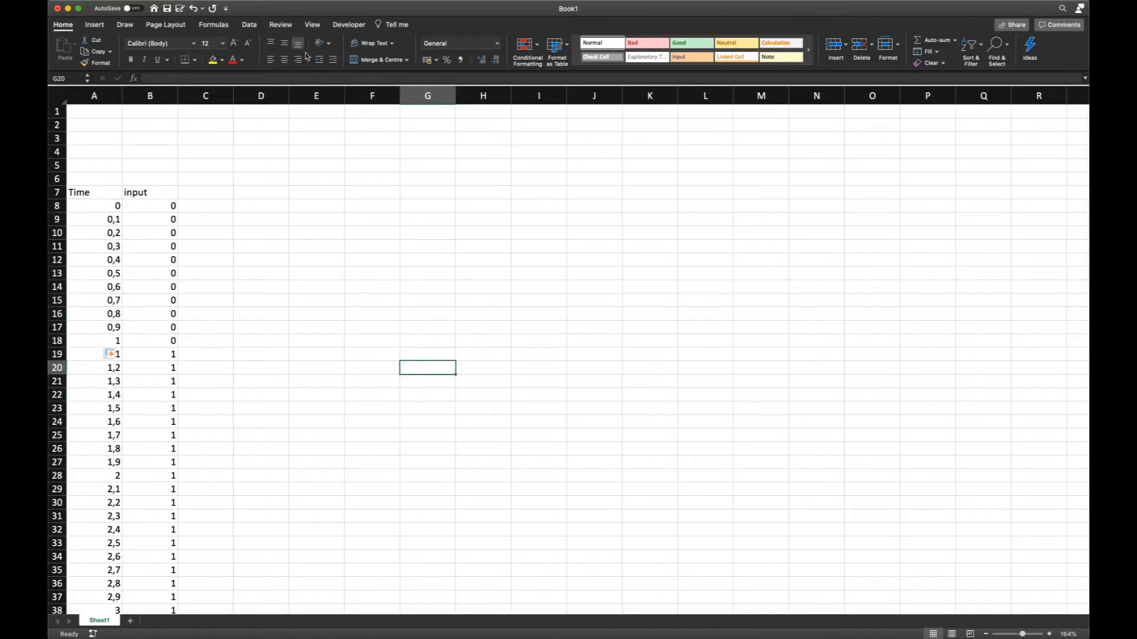
pyautogui.click(95, 25)
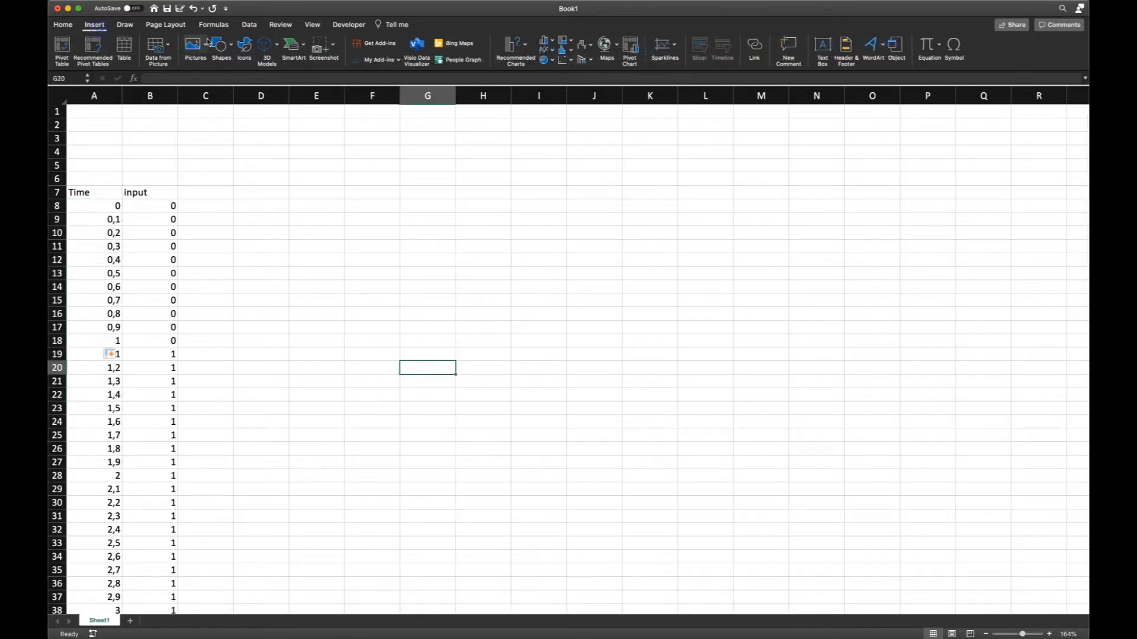
pyautogui.click(569, 60)
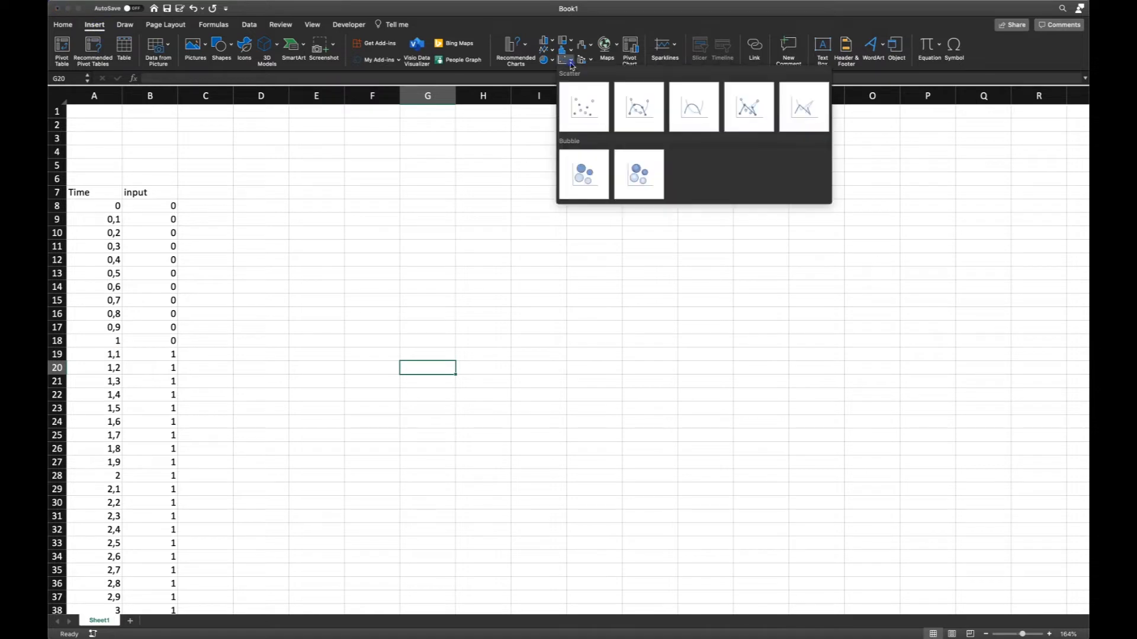
pyautogui.click(585, 110)
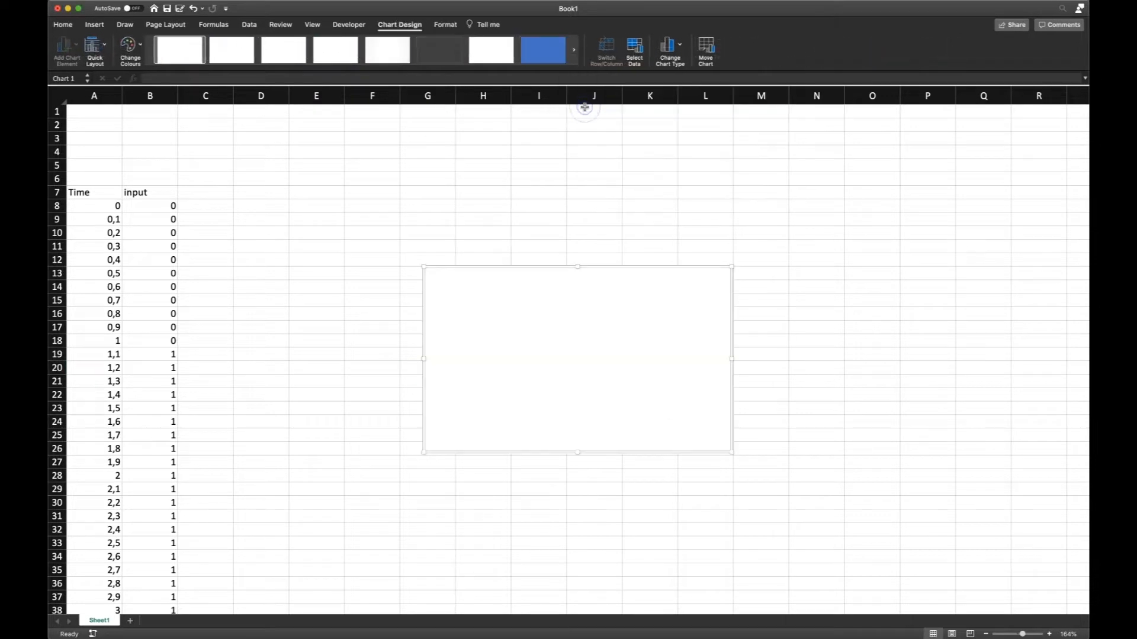
# - Add a new data series to the empty chart and take its name from cell B7
pyautogui.rightClick(572, 342)
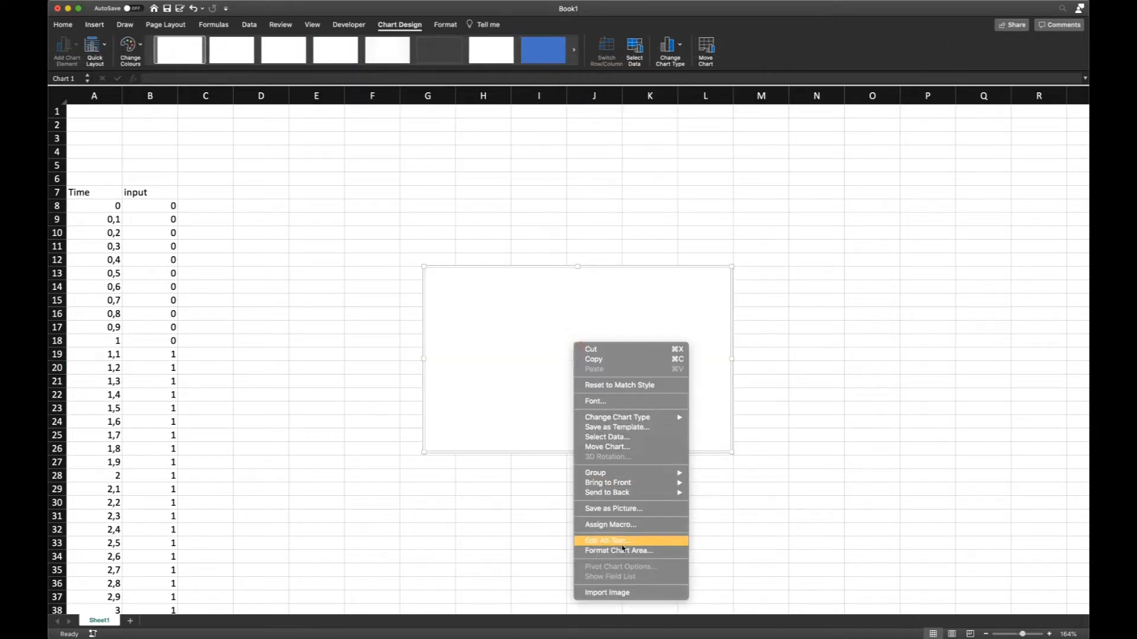
pyautogui.rightClick(539, 365)
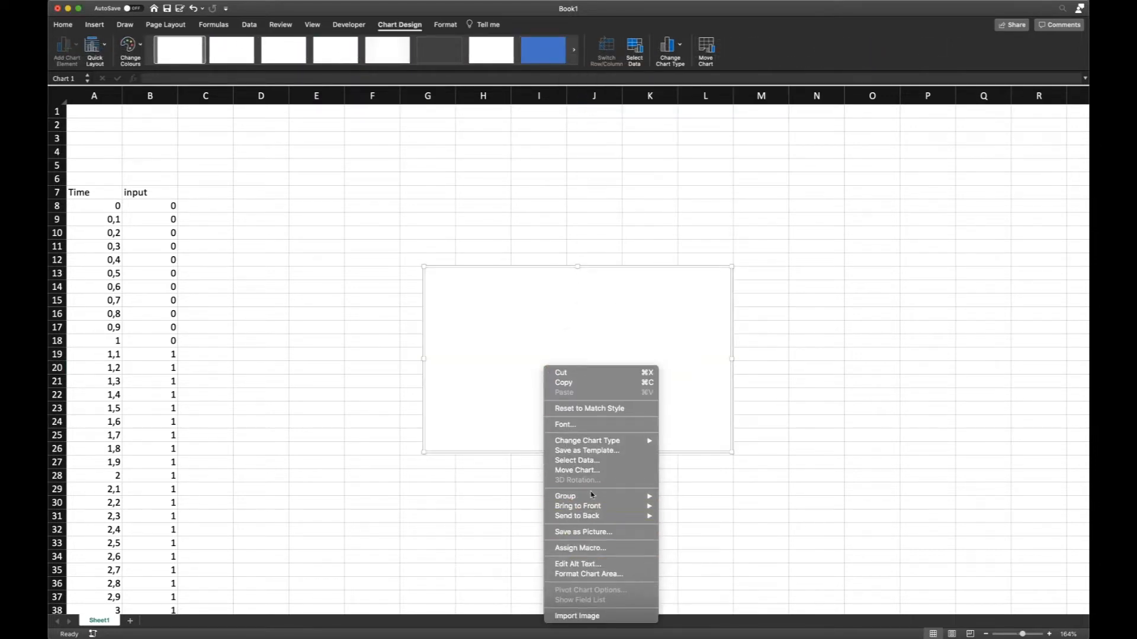
pyautogui.click(570, 464)
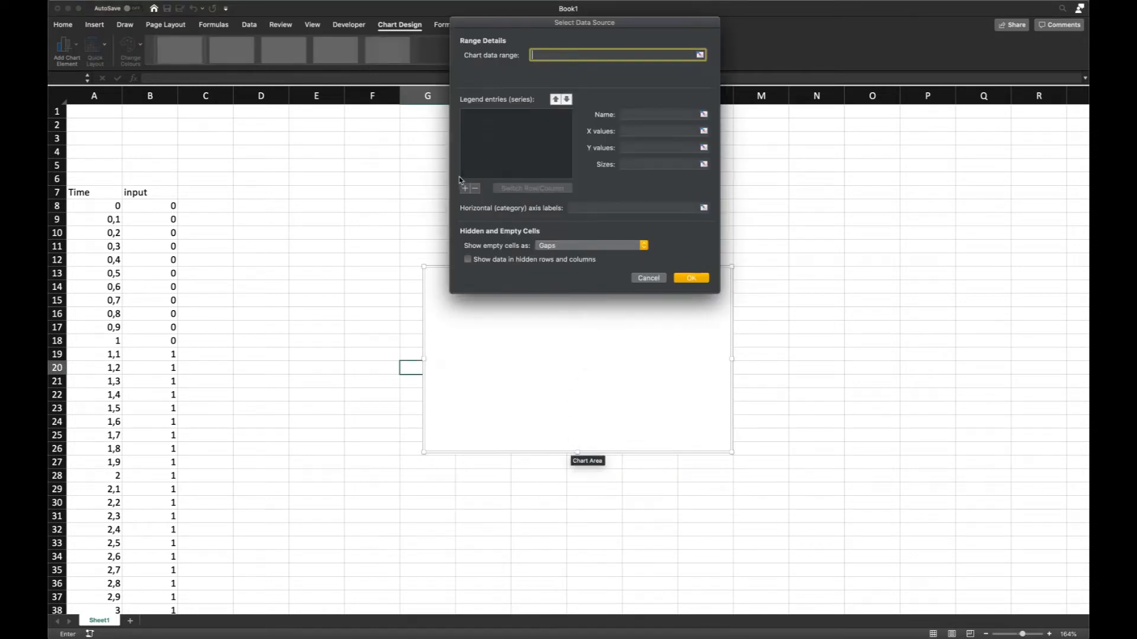
pyautogui.click(466, 188)
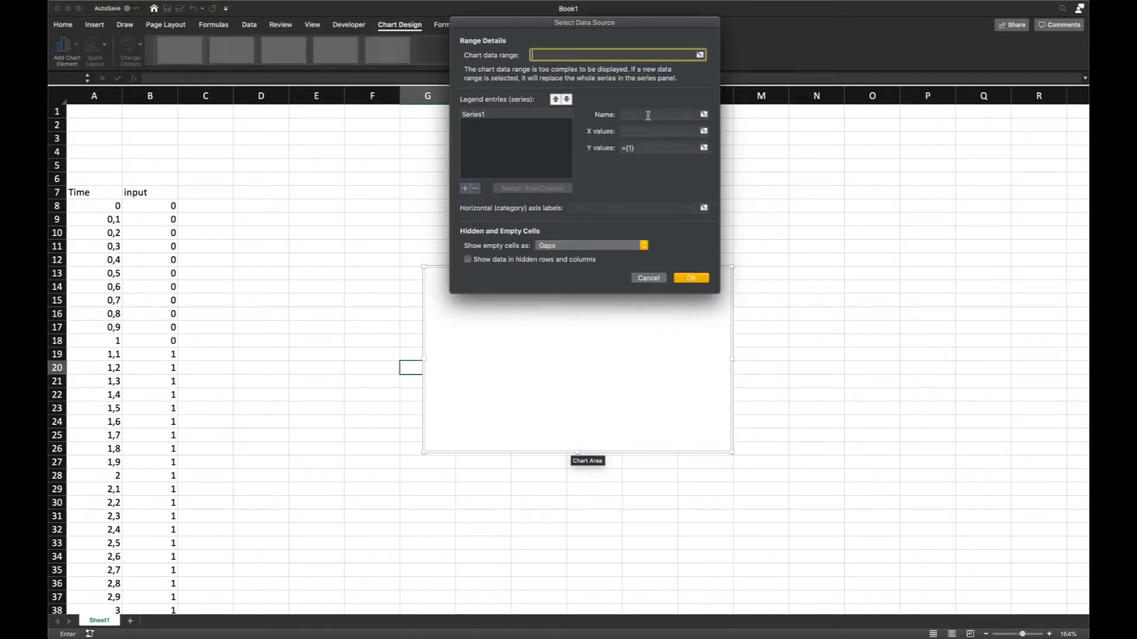
pyautogui.click(704, 115)
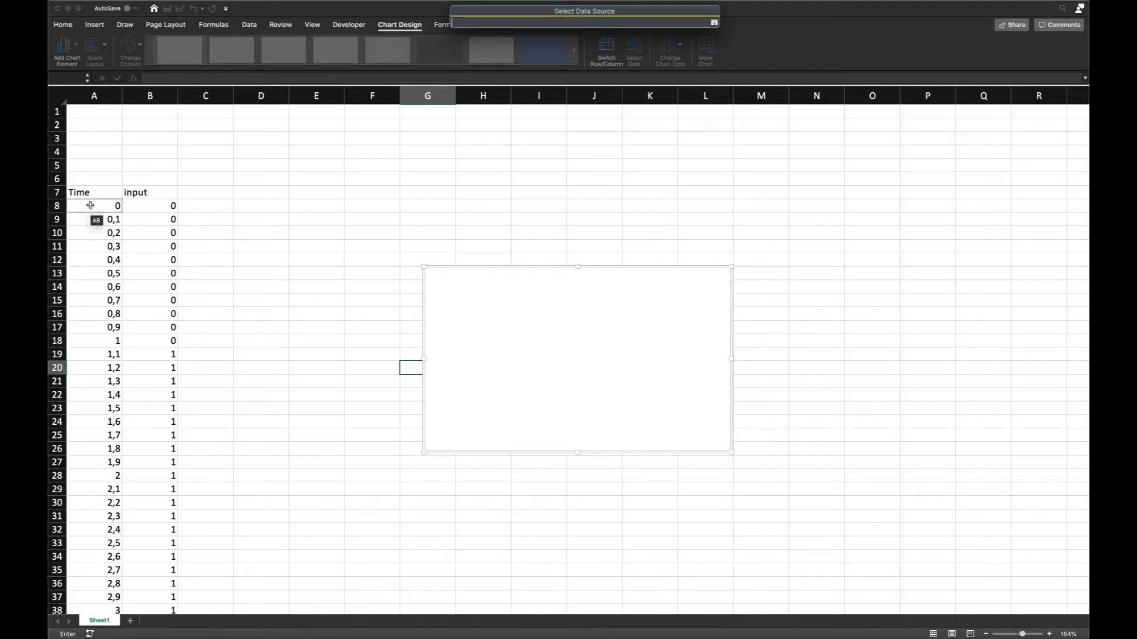
pyautogui.click(136, 194)
pyautogui.press('Return')
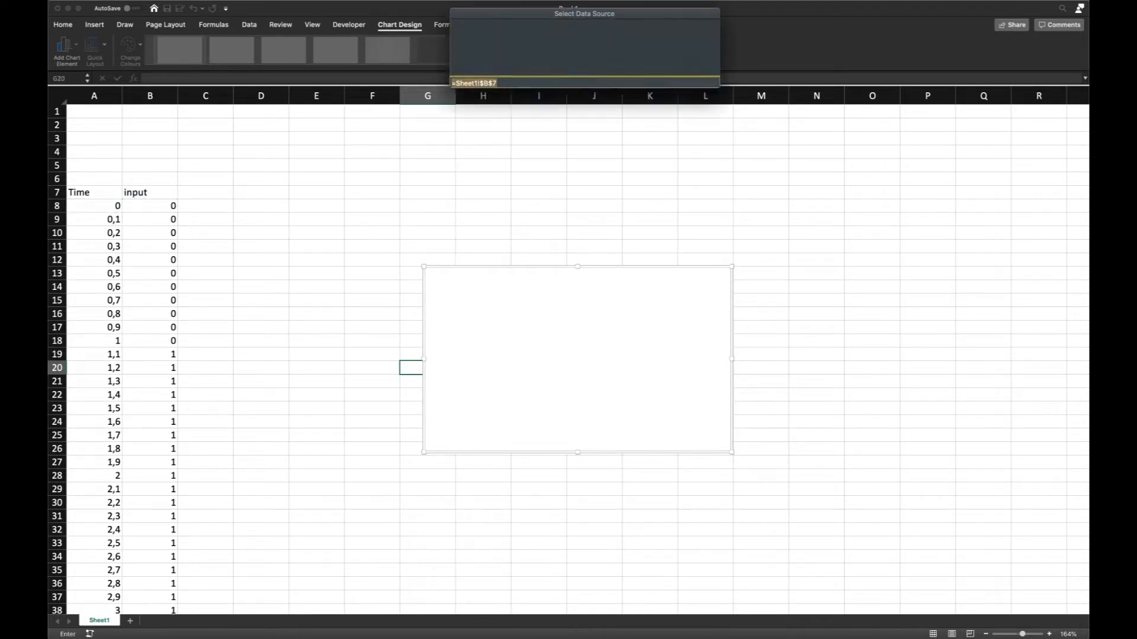
# - Set the series' X values to A8:A68 and its Y values to B8:B68, and apply the data source
pyautogui.click(704, 131)
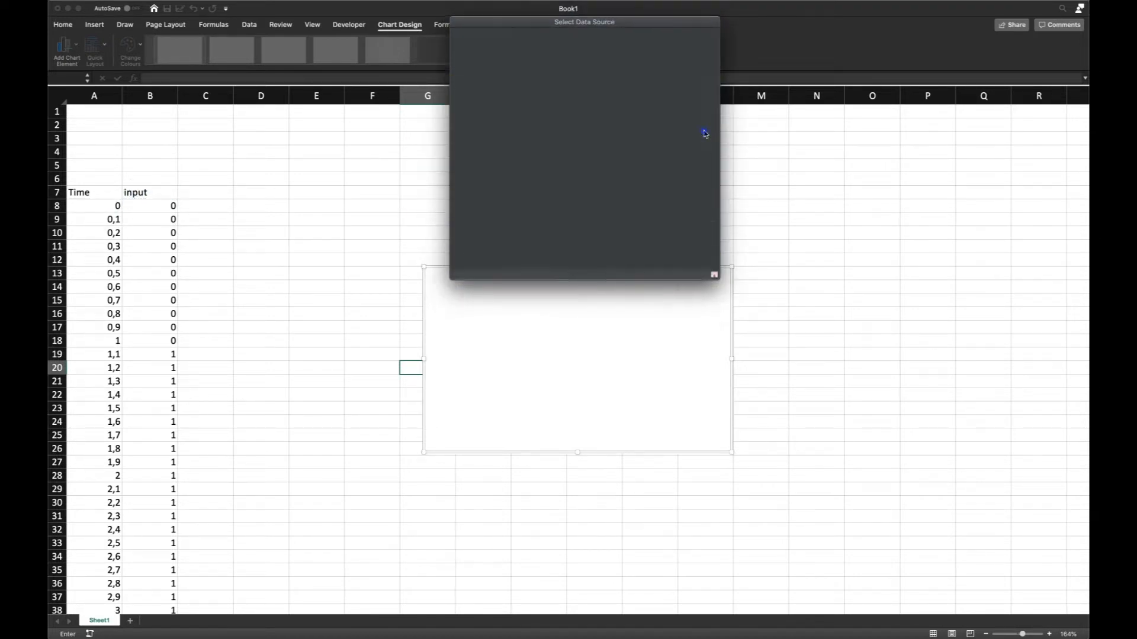
pyautogui.moveTo(102, 208); pyautogui.dragTo(125, 589)
pyautogui.moveTo(91, 633); pyautogui.dragTo(96, 584)
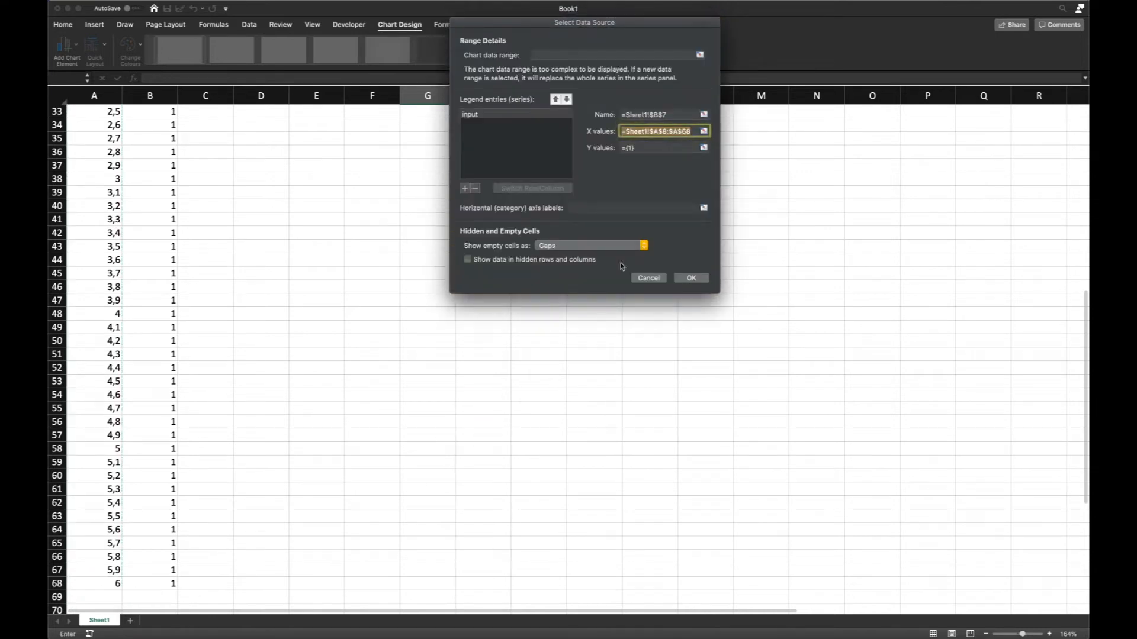
pyautogui.click(704, 148)
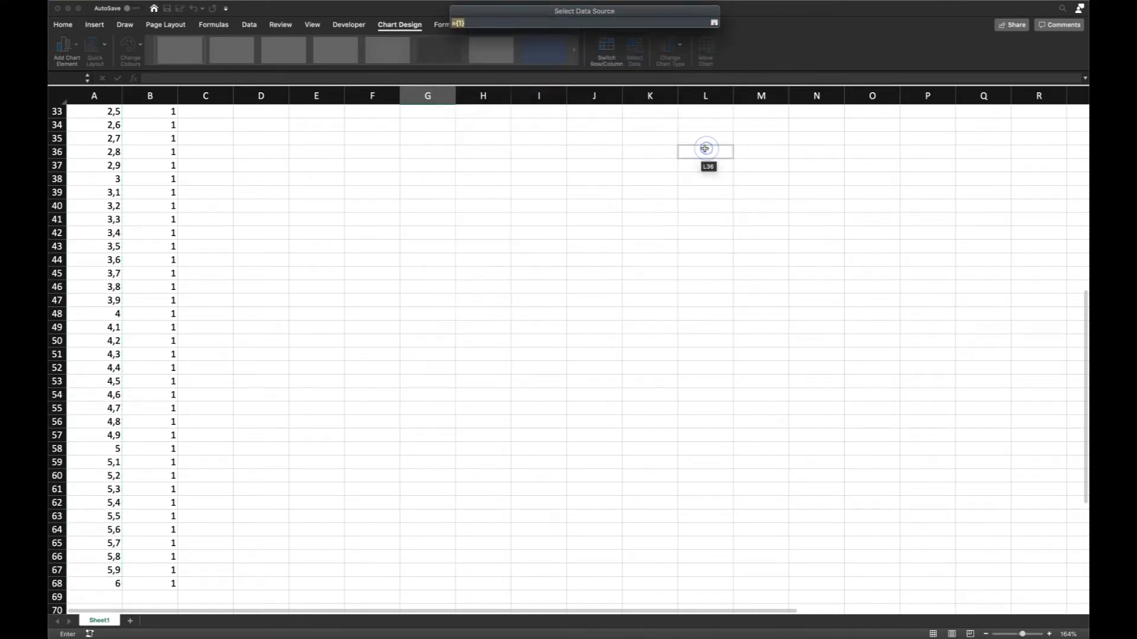
pyautogui.scroll(10, 264, 278)
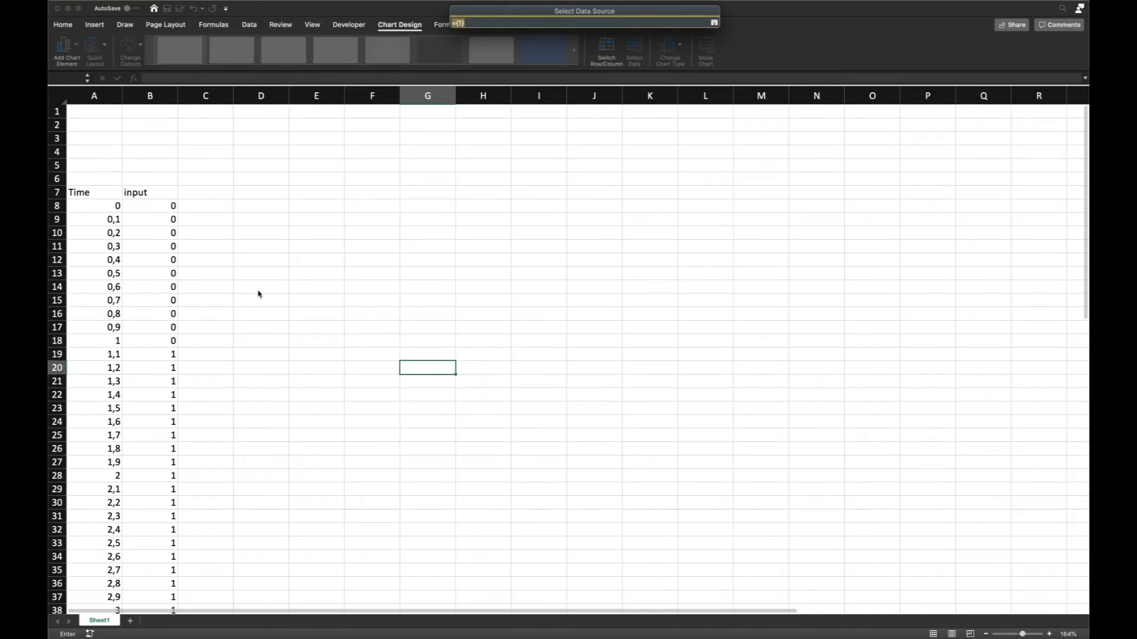
pyautogui.moveTo(147, 207); pyautogui.dragTo(169, 583)
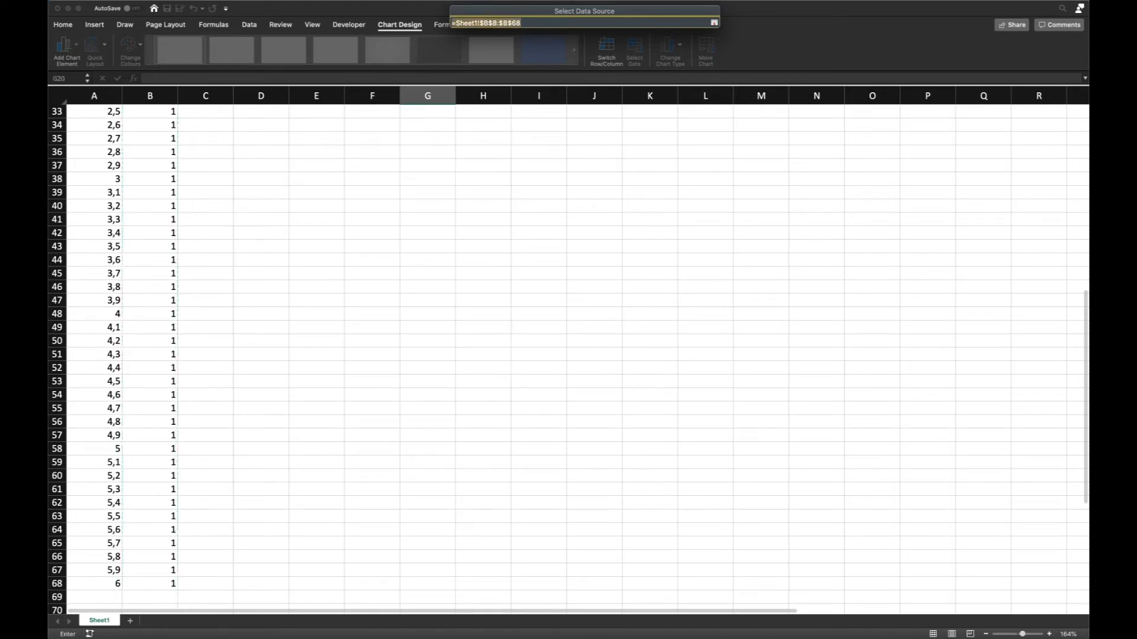
pyautogui.click(690, 279)
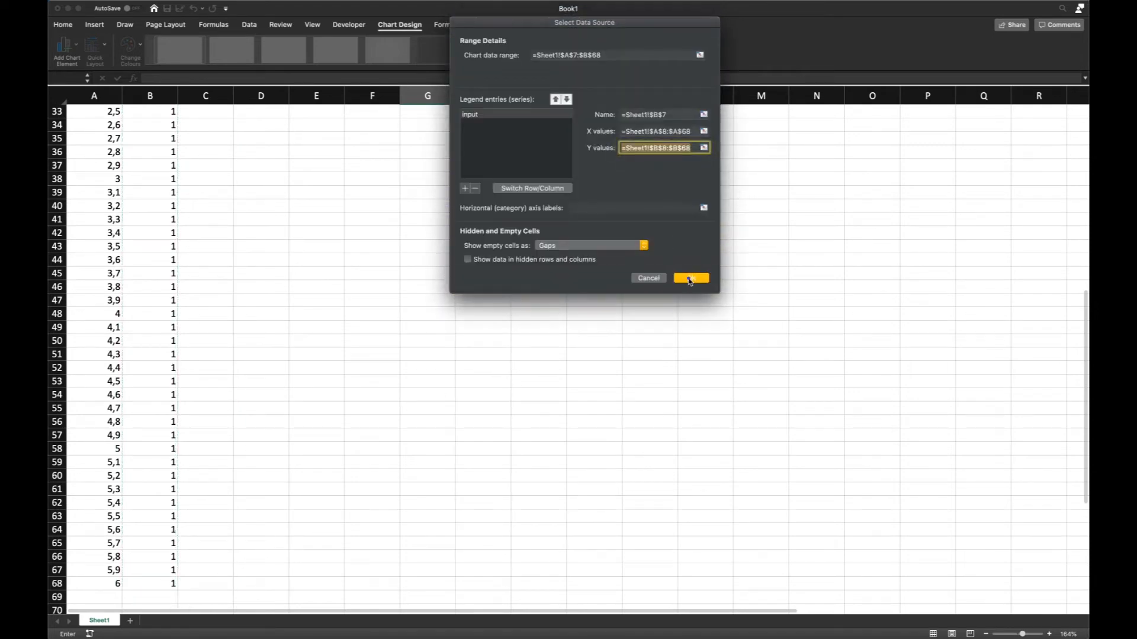
# - Enlarge the chart to about 14 columns by 30 rows and move it so its upper corner starts near E3
pyautogui.scroll(10, 514, 279)
pyautogui.scroll(-1, 514, 282)
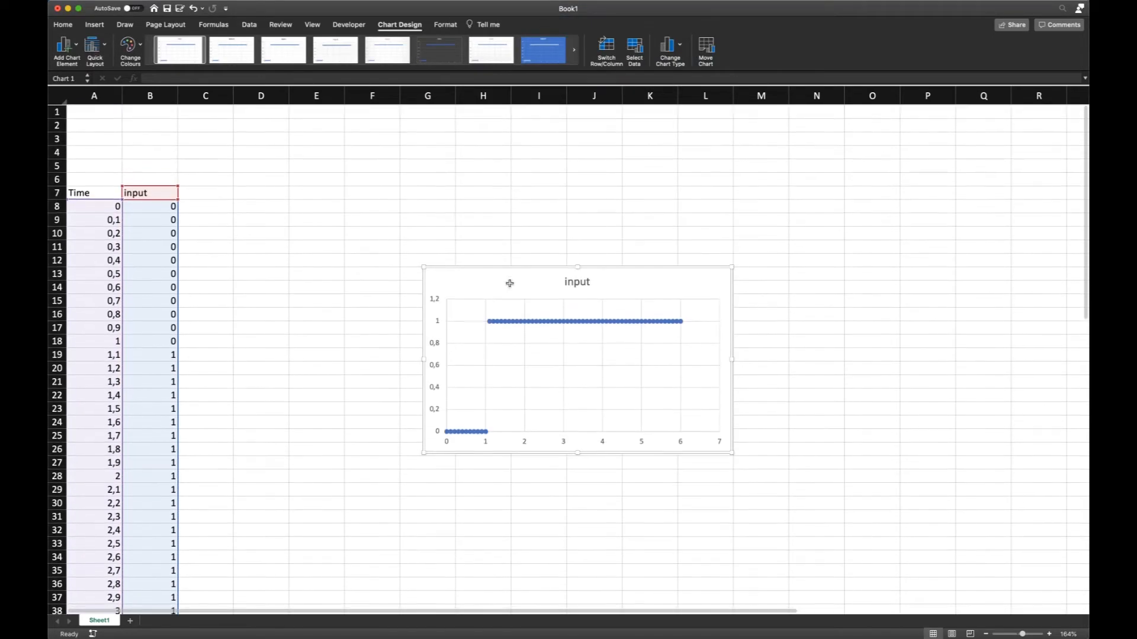
pyautogui.moveTo(424, 268); pyautogui.dragTo(217, 137)
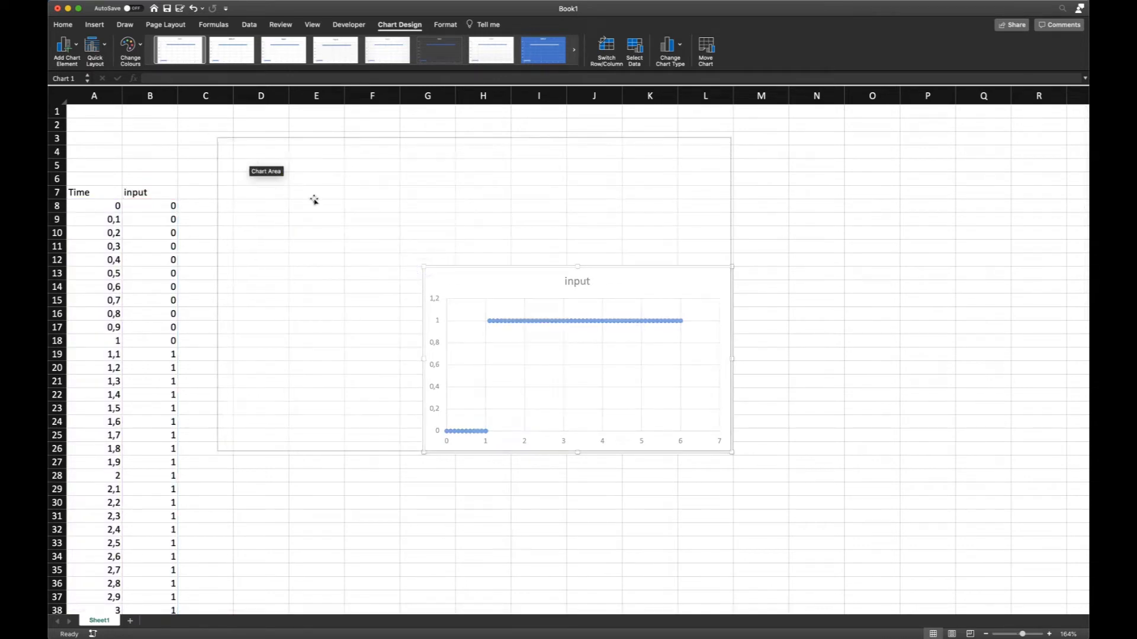
pyautogui.moveTo(733, 454); pyautogui.dragTo(980, 548)
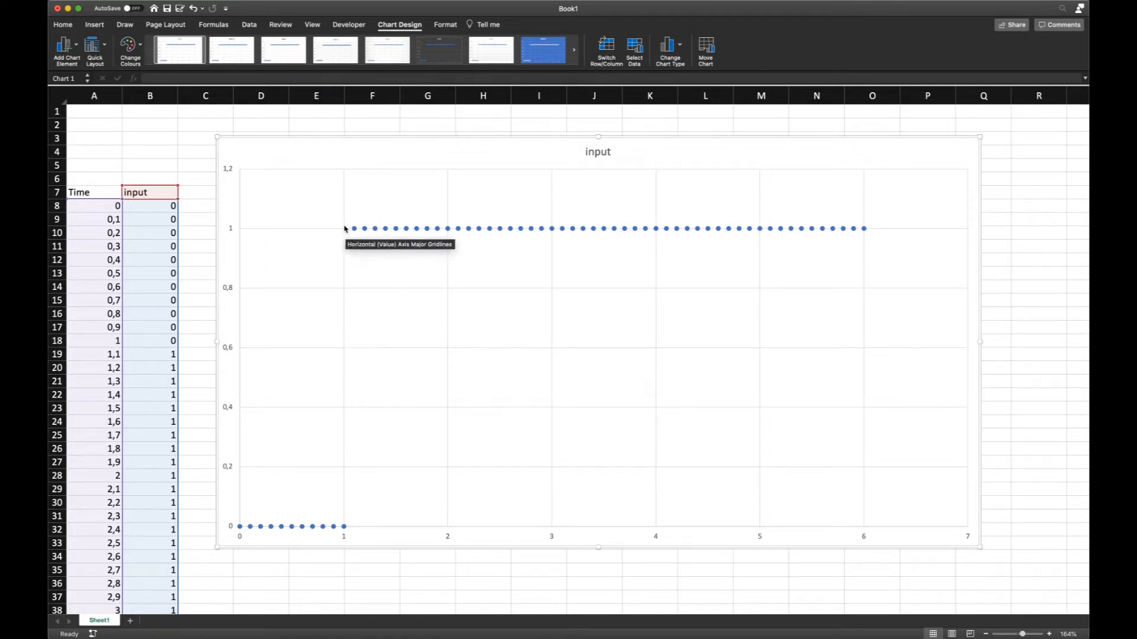
pyautogui.scroll(-1, 460, 161)
pyautogui.scroll(1, 460, 161)
pyautogui.scroll(-1, 460, 162)
pyautogui.scroll(1, 459, 162)
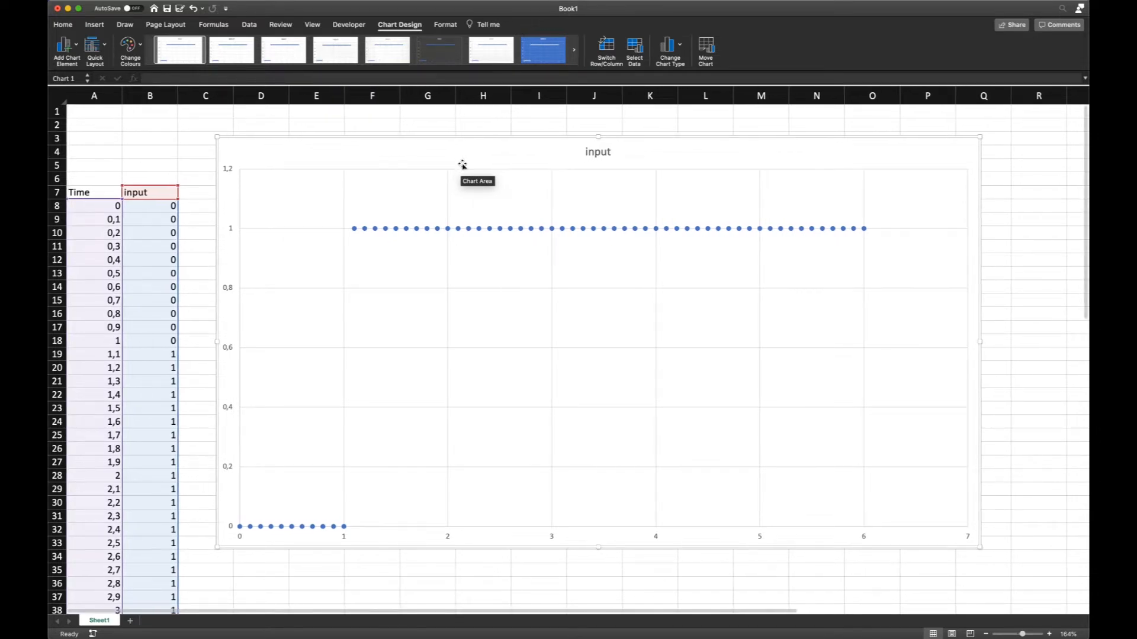
pyautogui.moveTo(414, 155); pyautogui.dragTo(498, 153)
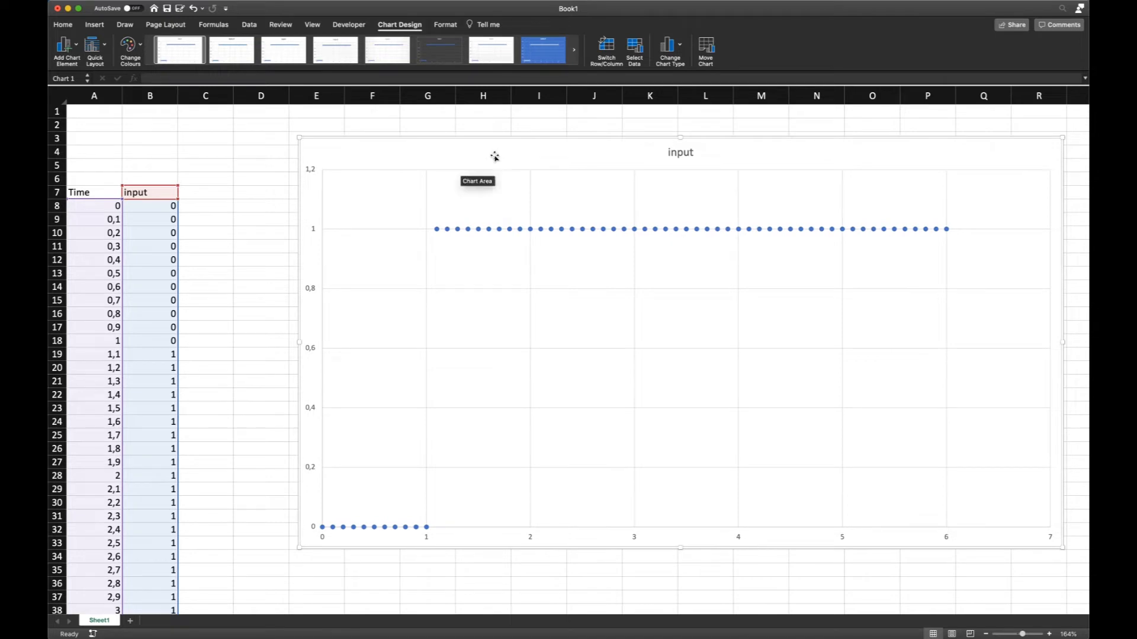
# - Fill the input values in B8:B68 with a light blue background
pyautogui.click(260, 273)
pyautogui.moveTo(158, 206); pyautogui.dragTo(175, 597)
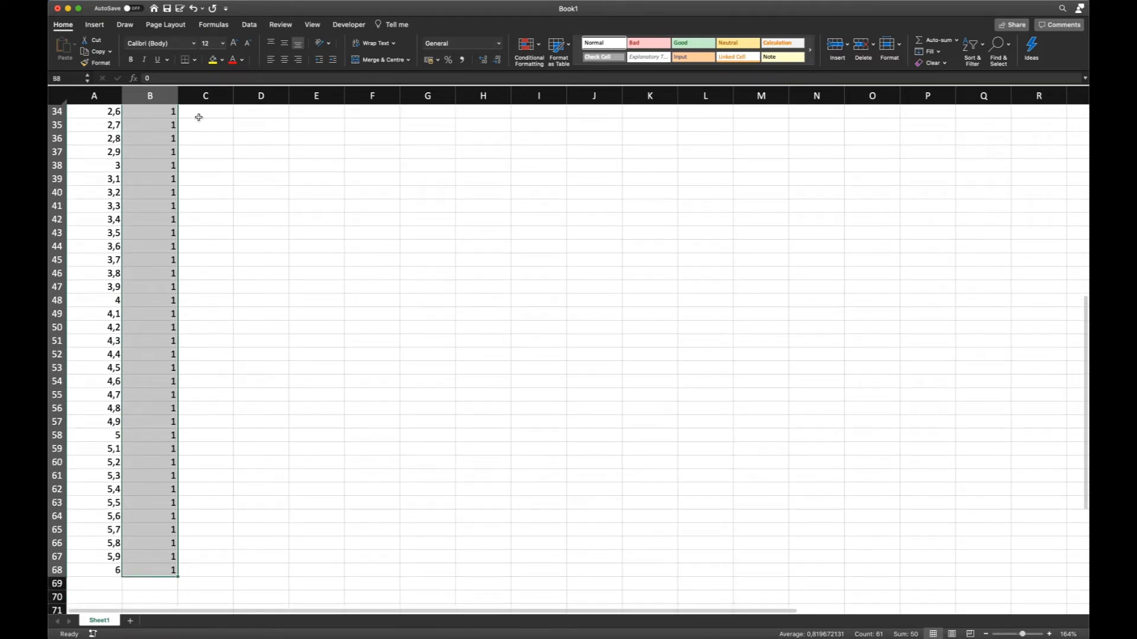
pyautogui.click(224, 60)
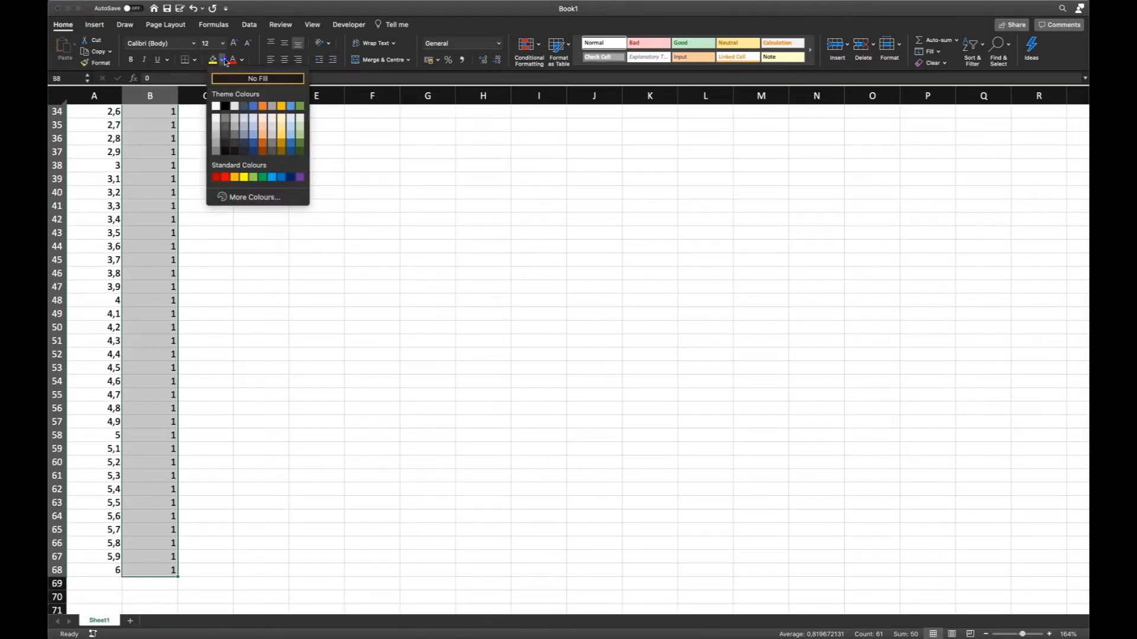
pyautogui.click(255, 130)
pyautogui.scroll(15, 246, 223)
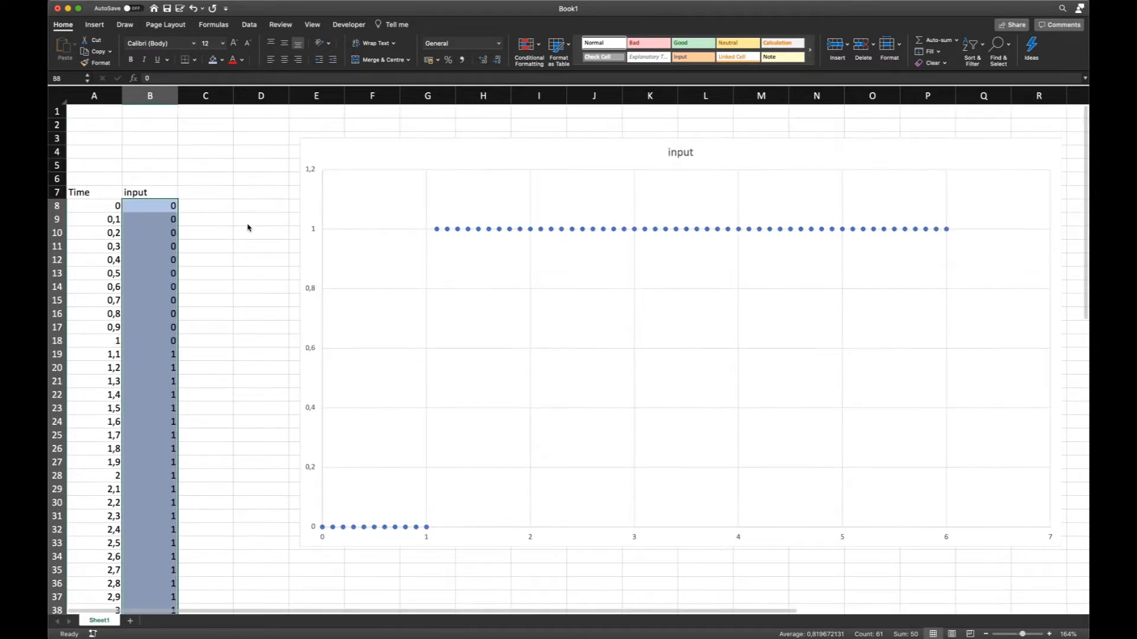
pyautogui.click(248, 223)
# - Fill the empty cells C8:C68 with a light green background
pyautogui.moveTo(200, 206); pyautogui.dragTo(219, 628)
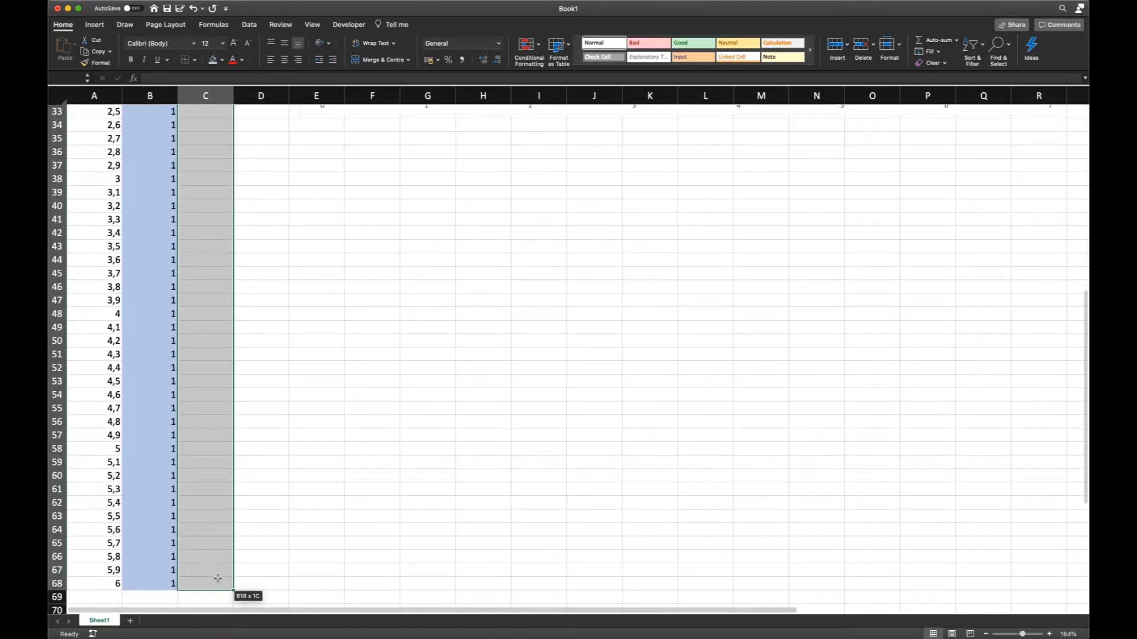
pyautogui.moveTo(217, 578); pyautogui.dragTo(218, 578)
pyautogui.click(223, 60)
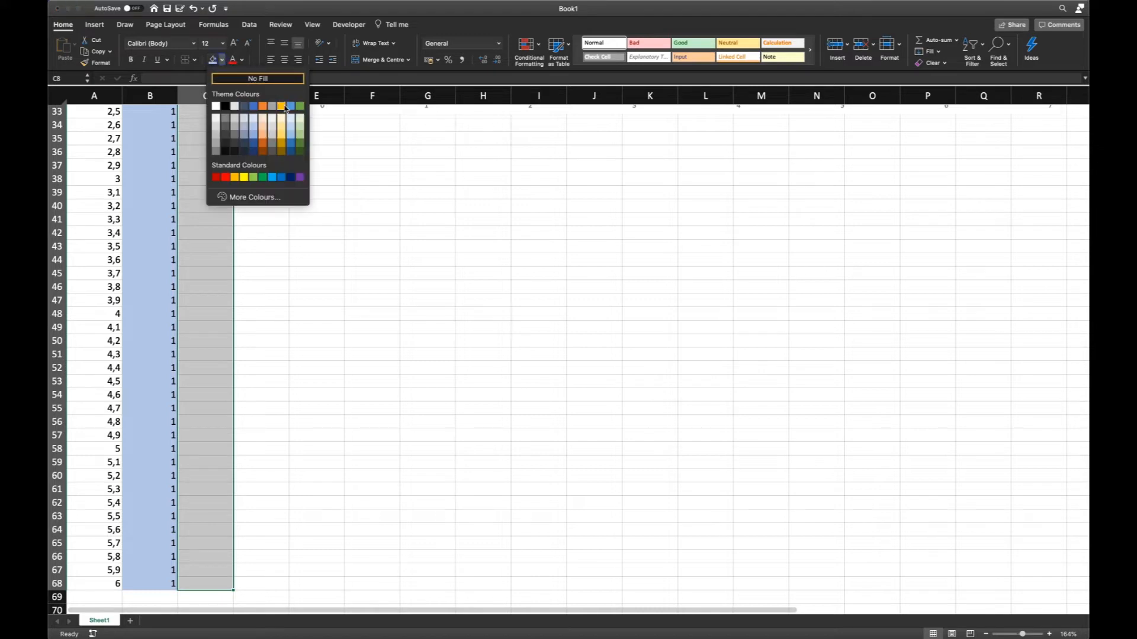
pyautogui.click(301, 131)
pyautogui.scroll(15, 312, 200)
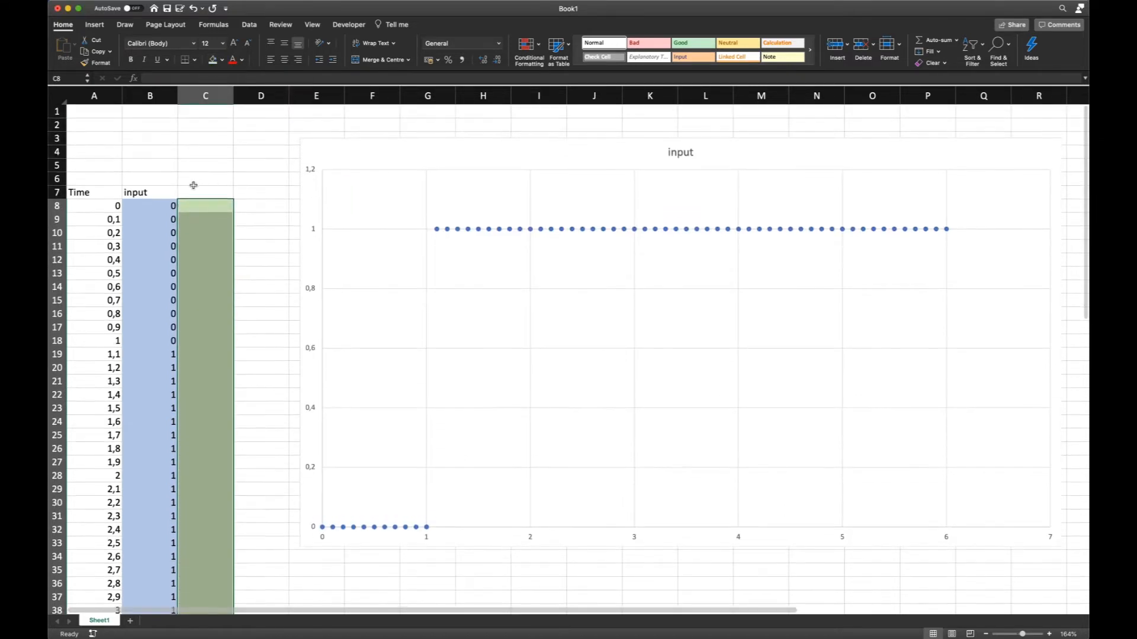
# - Enter the heading "output" in C7 above the green column
pyautogui.click(194, 184)
pyautogui.click(197, 193)
pyautogui.write('o')
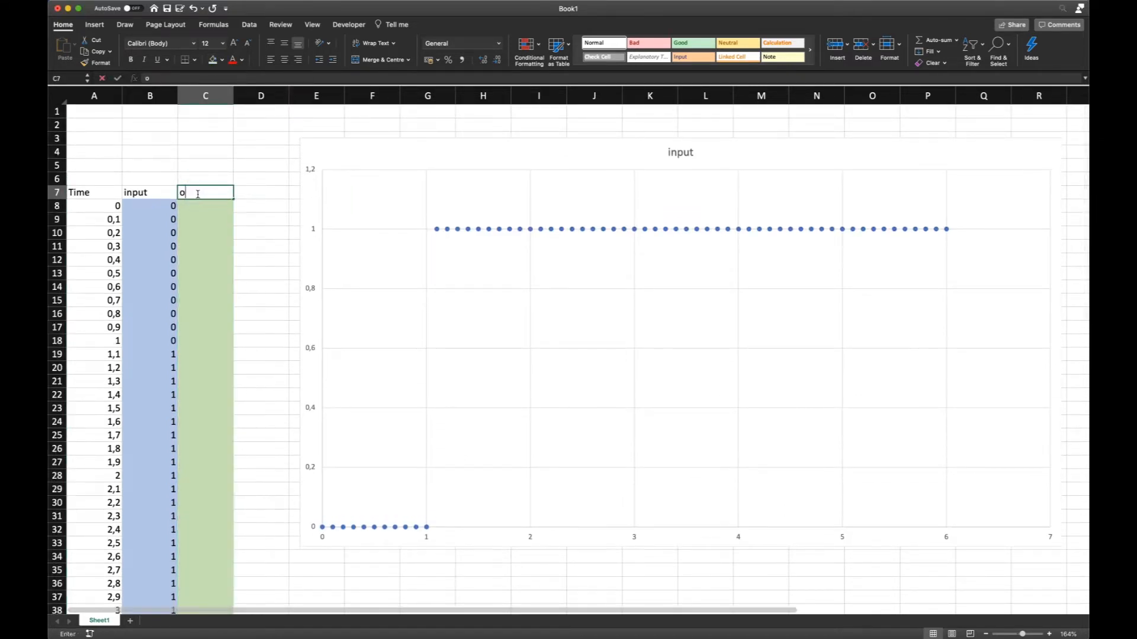
pyautogui.write('utpu')
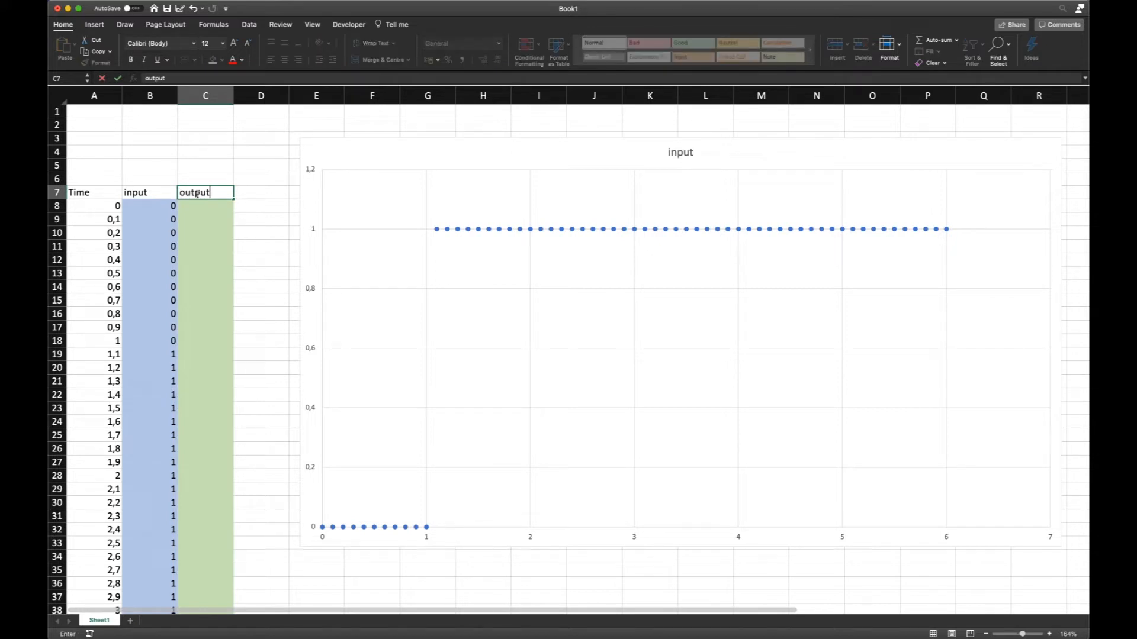
pyautogui.write('t')
pyautogui.click(256, 210)
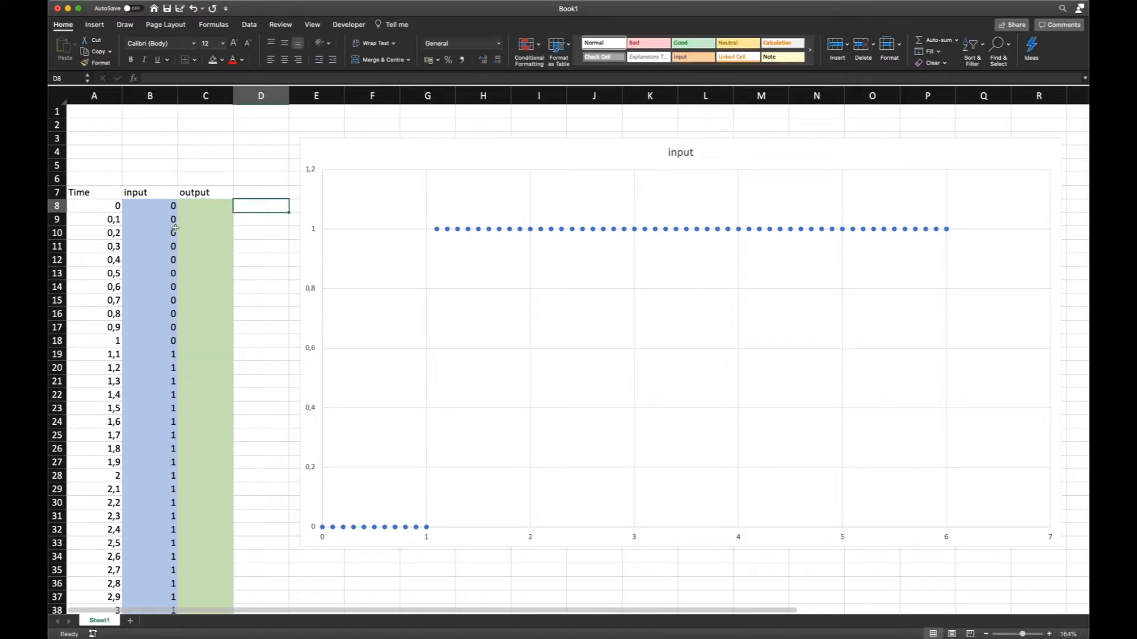
# - Enter the formula =B8 in C8 so the first output equals the first input
pyautogui.click(191, 206)
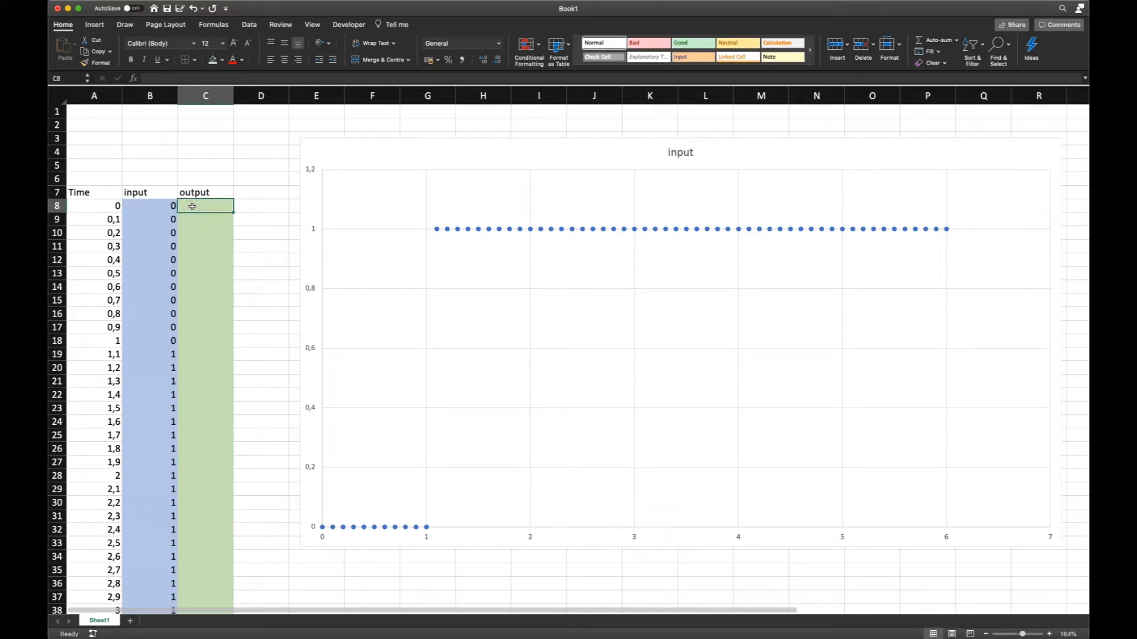
pyautogui.write('=')
pyautogui.click(164, 206)
pyautogui.press('Return')
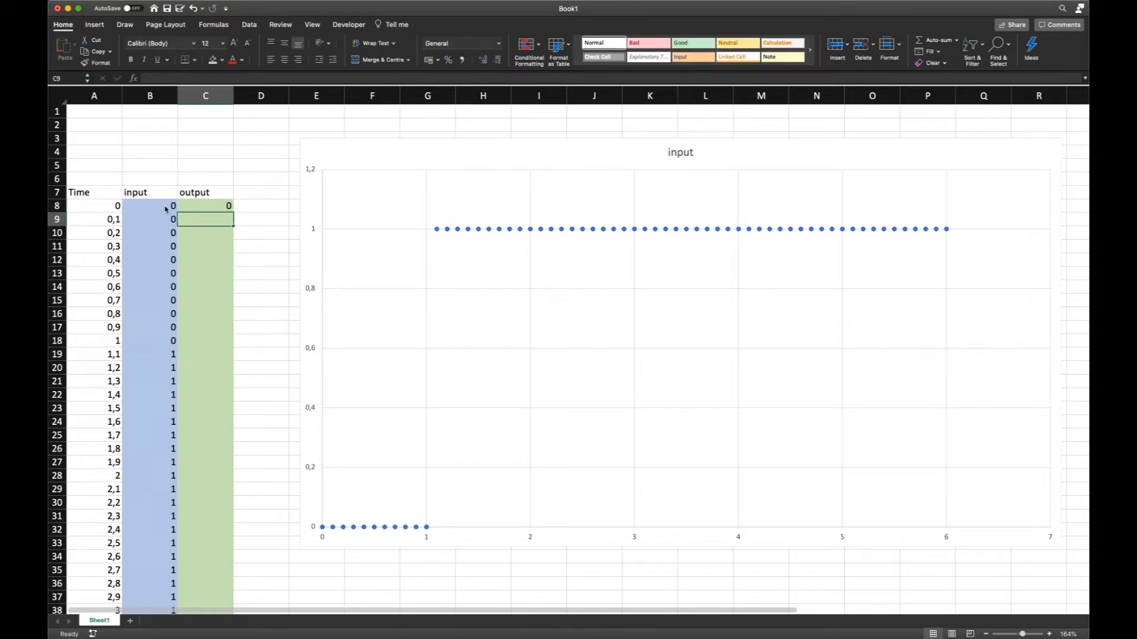
pyautogui.click(238, 217)
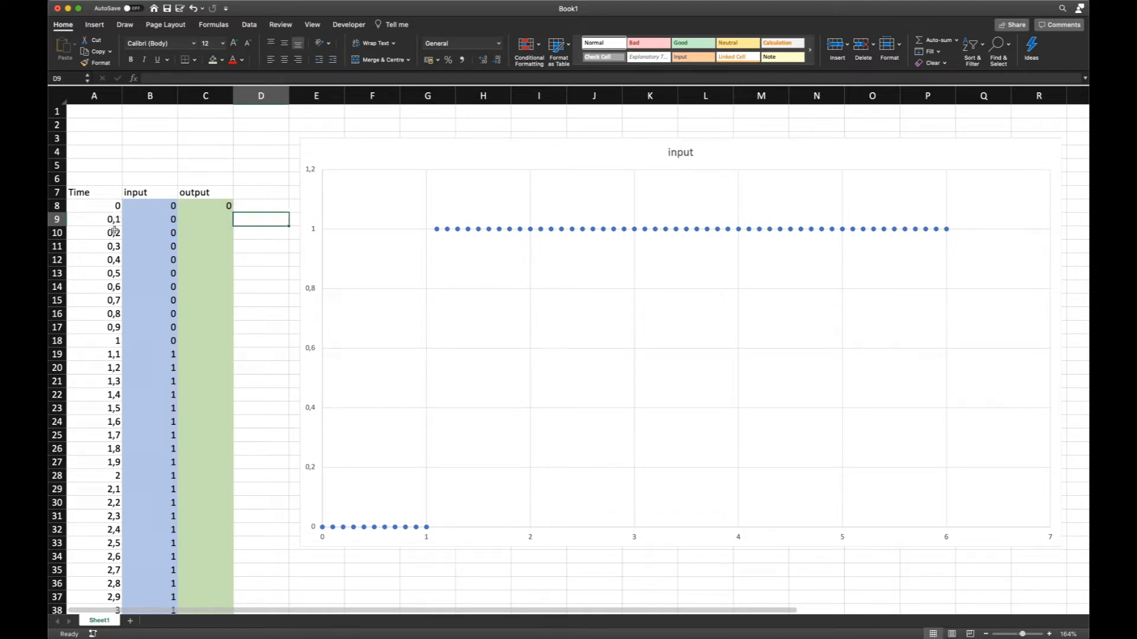
pyautogui.click(212, 219)
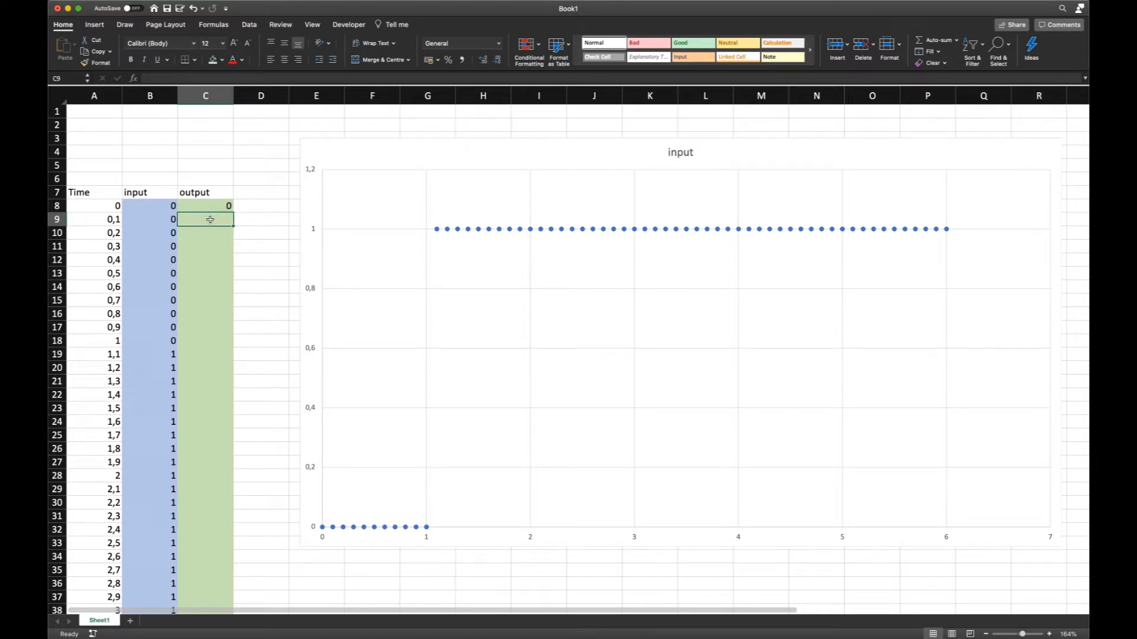
pyautogui.click(166, 225)
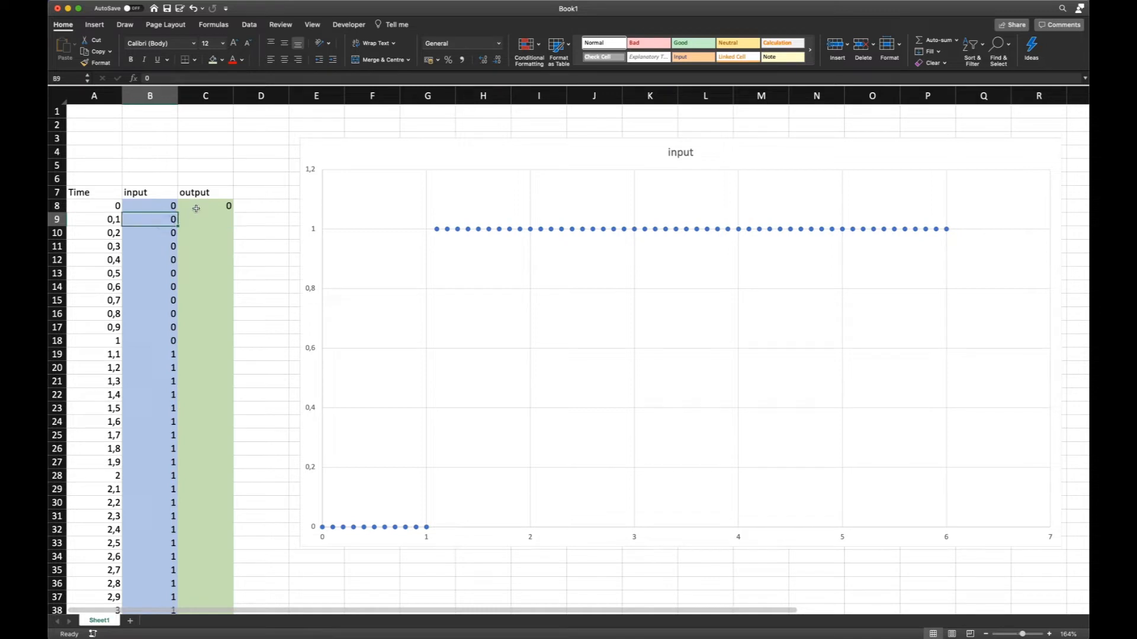
pyautogui.click(197, 208)
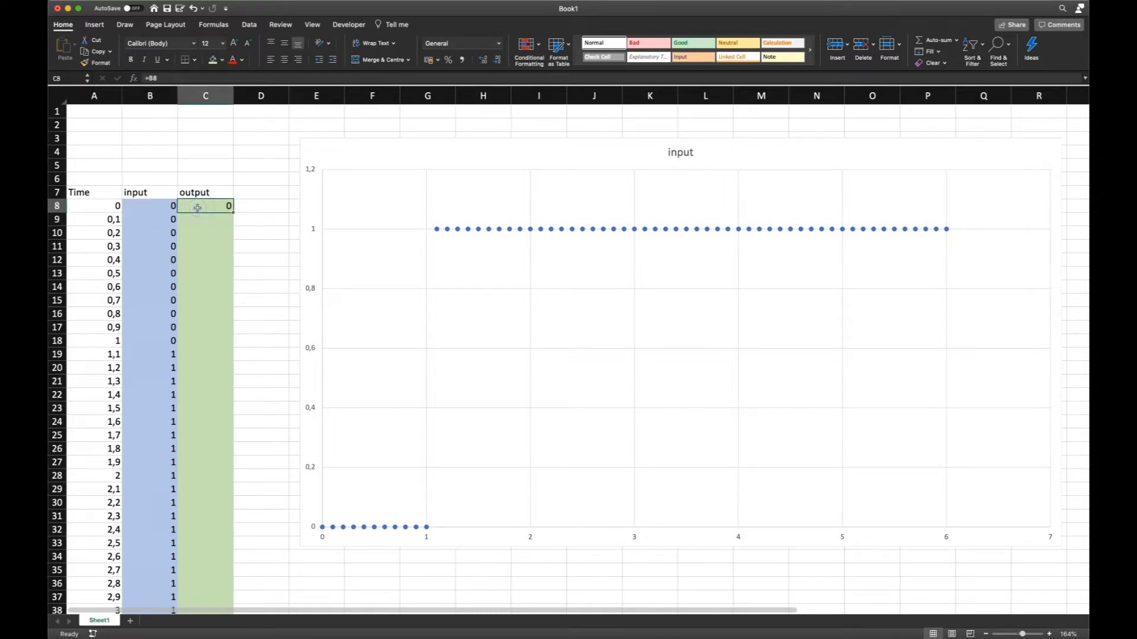
pyautogui.click(173, 219)
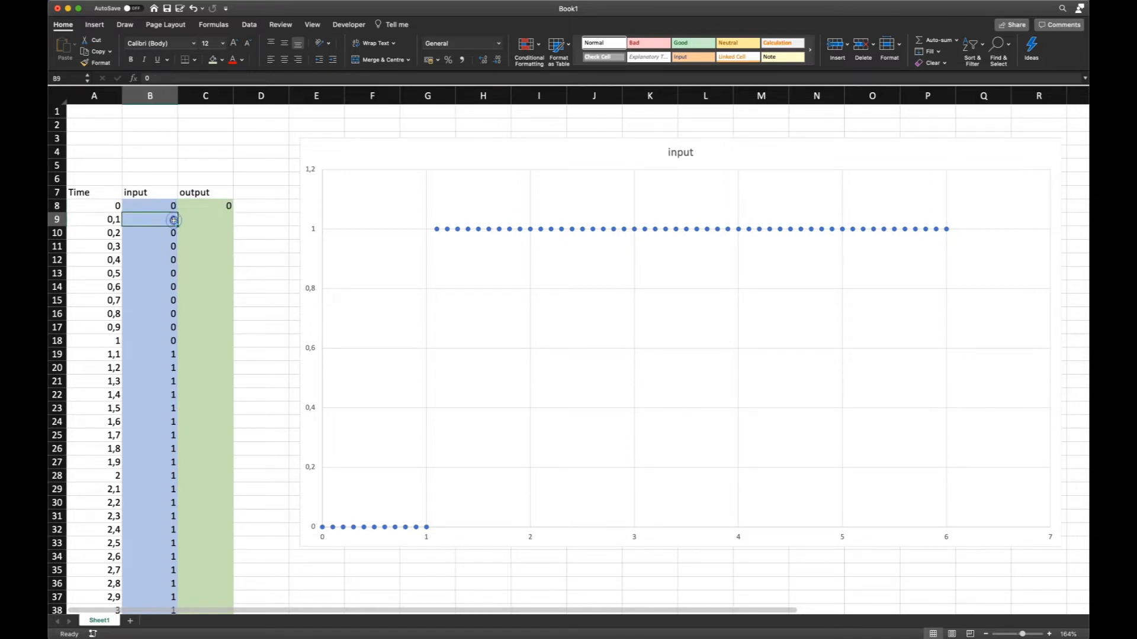
pyautogui.click(204, 209)
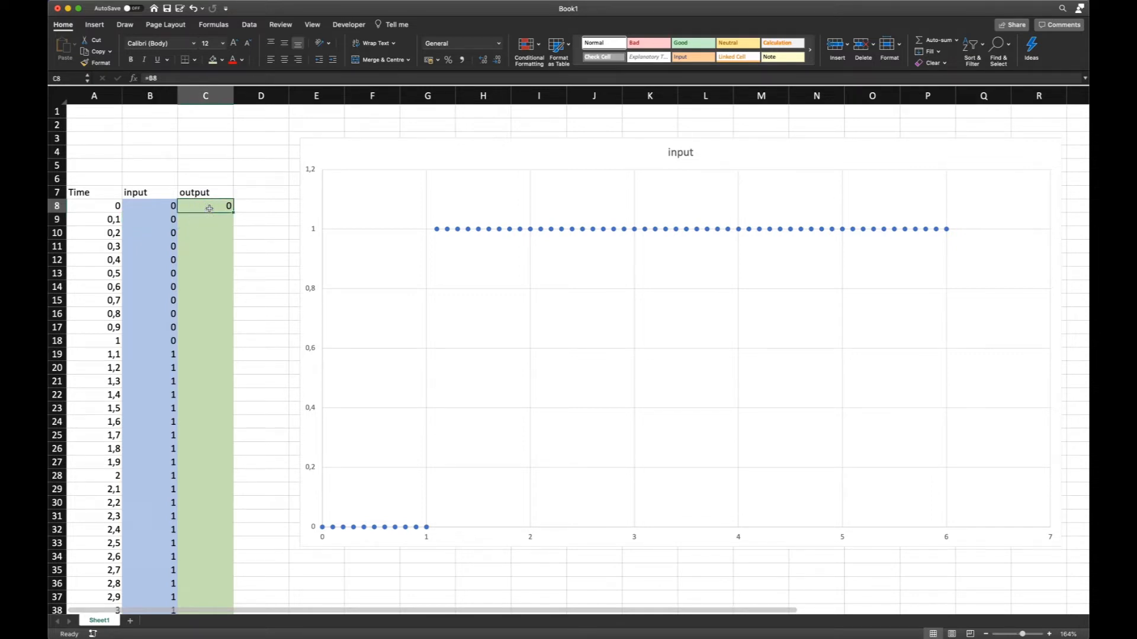
pyautogui.click(172, 219)
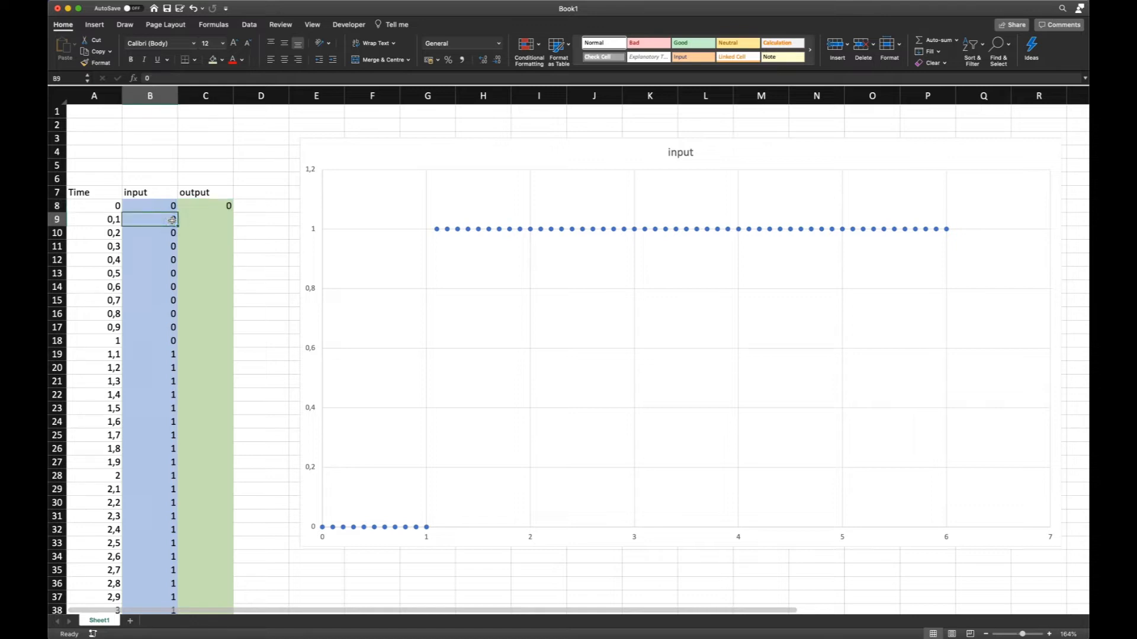
# - Enter the formula =B9*5% + C8*95% in C9 to weight the current input with the previous output
pyautogui.click(202, 219)
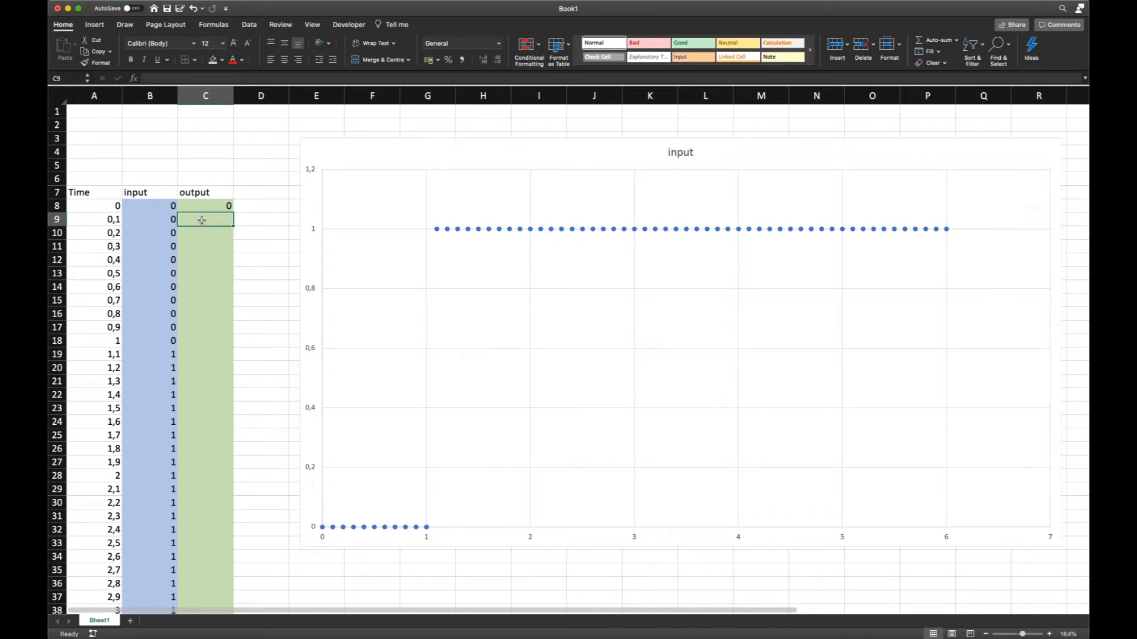
pyautogui.write('=')
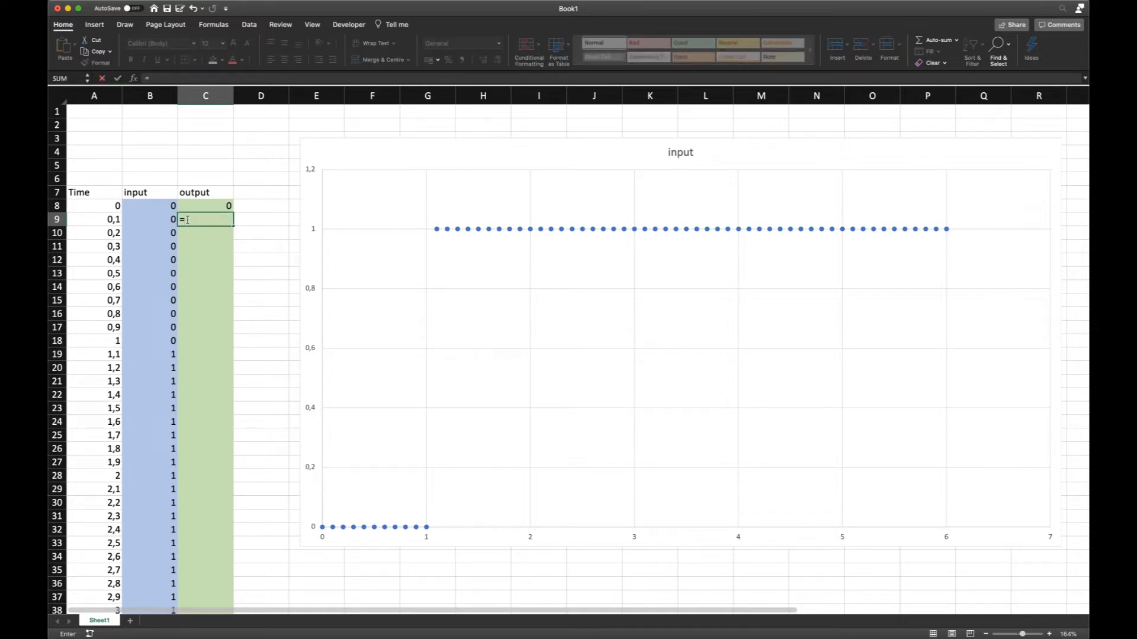
pyautogui.click(177, 219)
pyautogui.click(158, 220)
pyautogui.write('*')
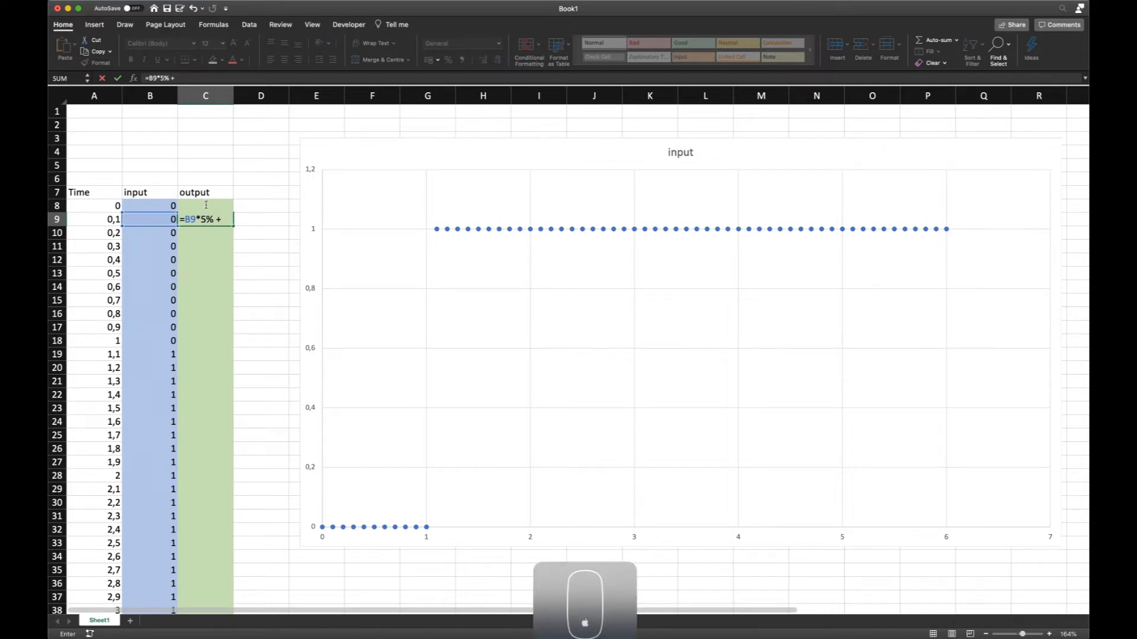
pyautogui.click(218, 75)
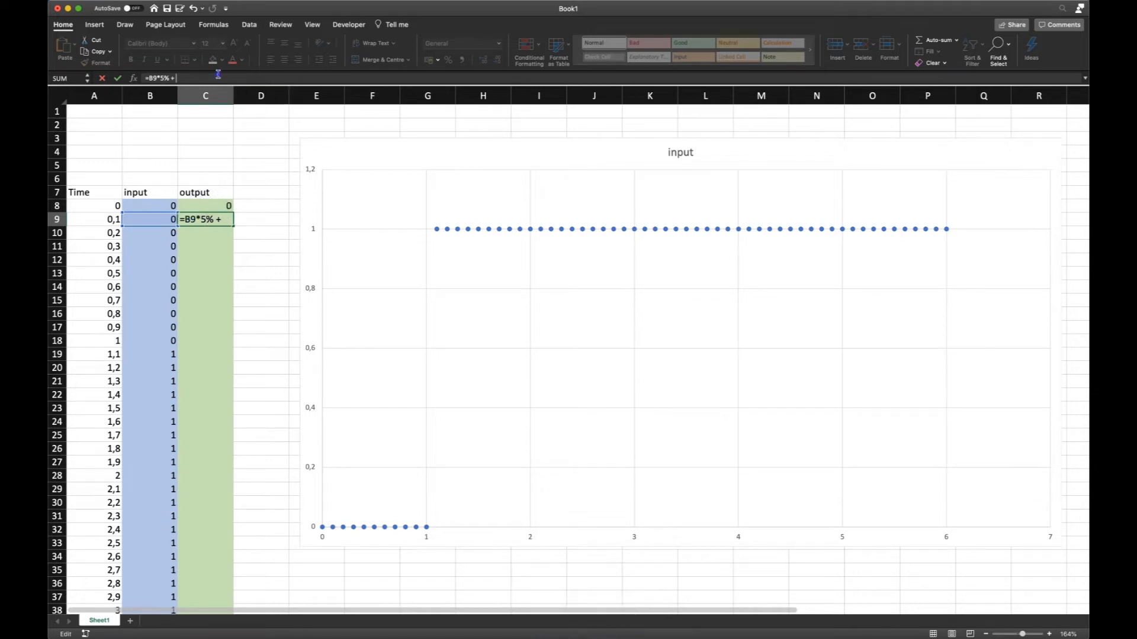
pyautogui.click(202, 206)
pyautogui.write('*95%')
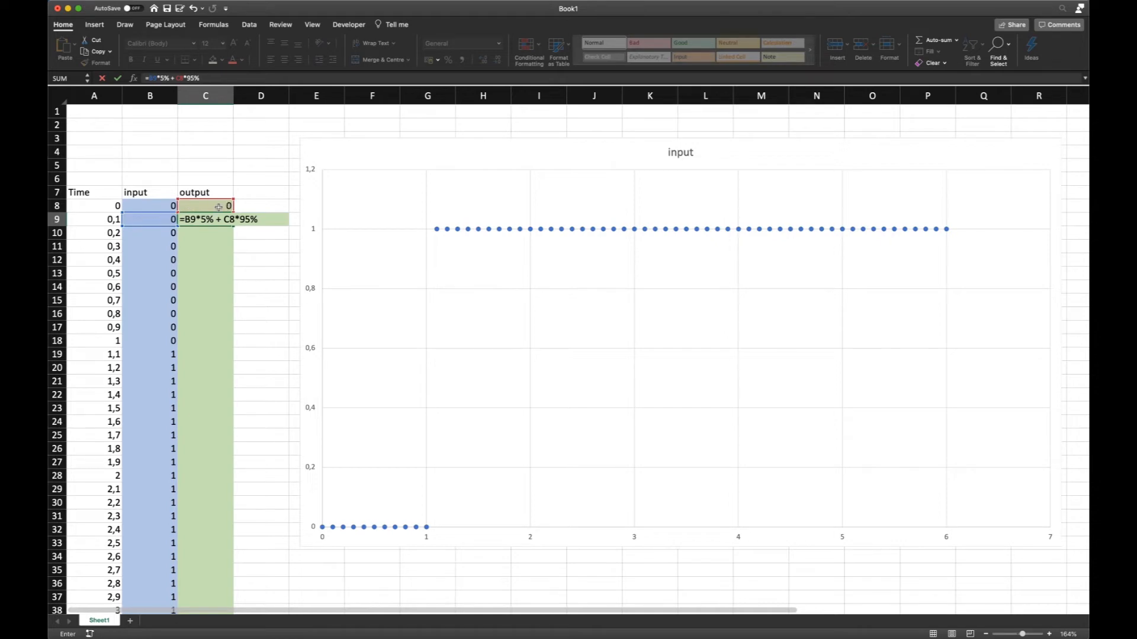
pyautogui.press('Return')
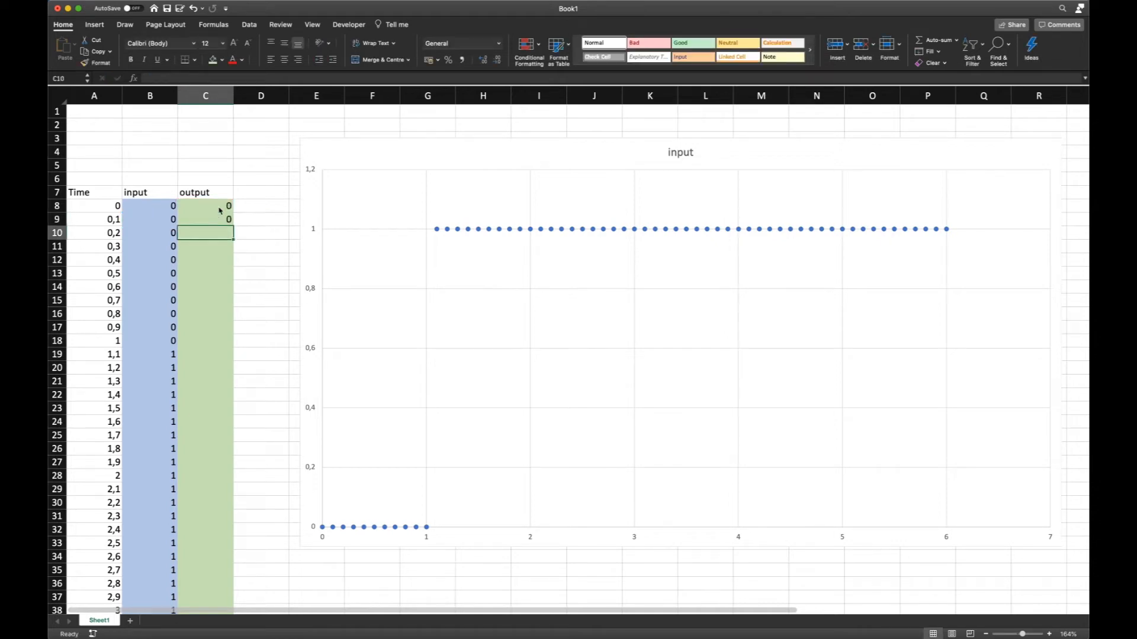
# - Fill the C9 output formula down the column through C68
pyautogui.click(228, 219)
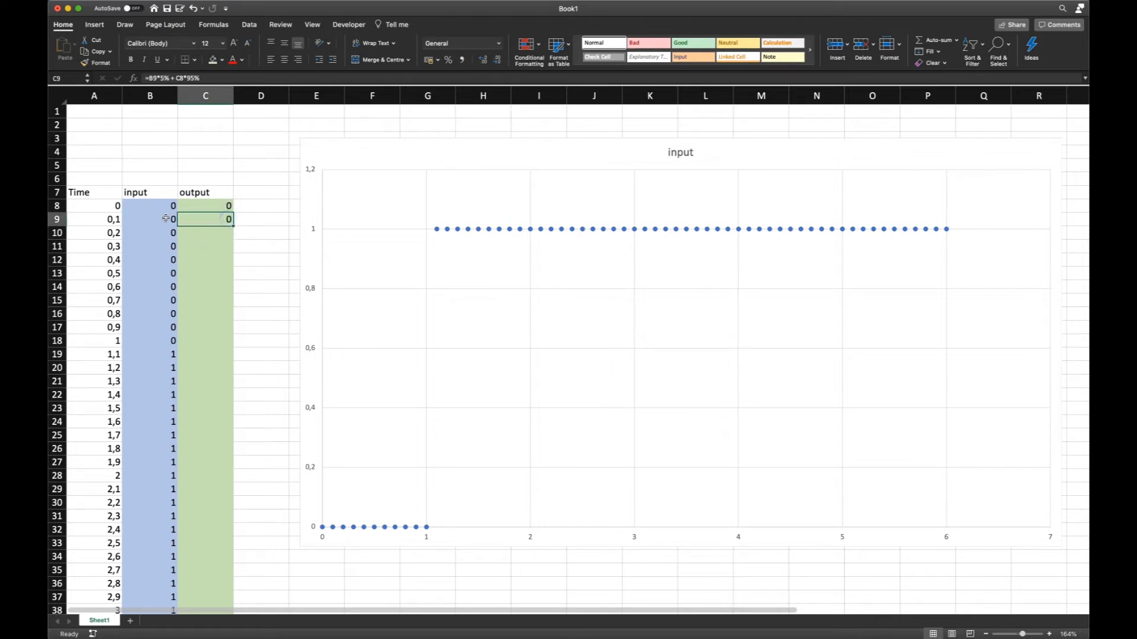
pyautogui.moveTo(233, 225); pyautogui.dragTo(232, 576)
pyautogui.scroll(10, 229, 500)
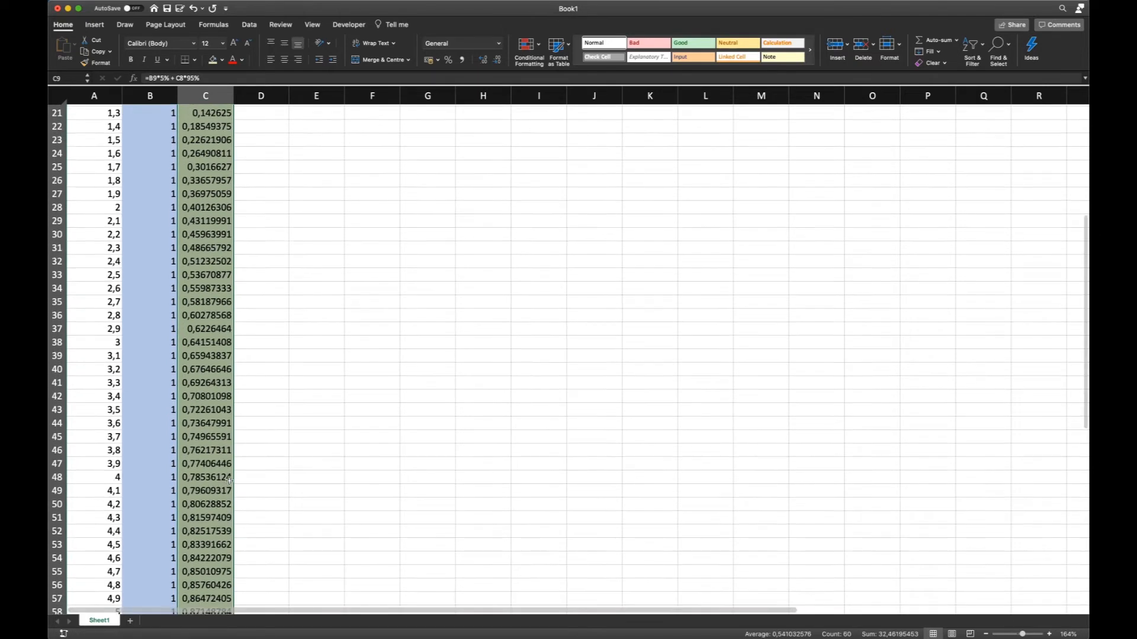
pyautogui.click(261, 313)
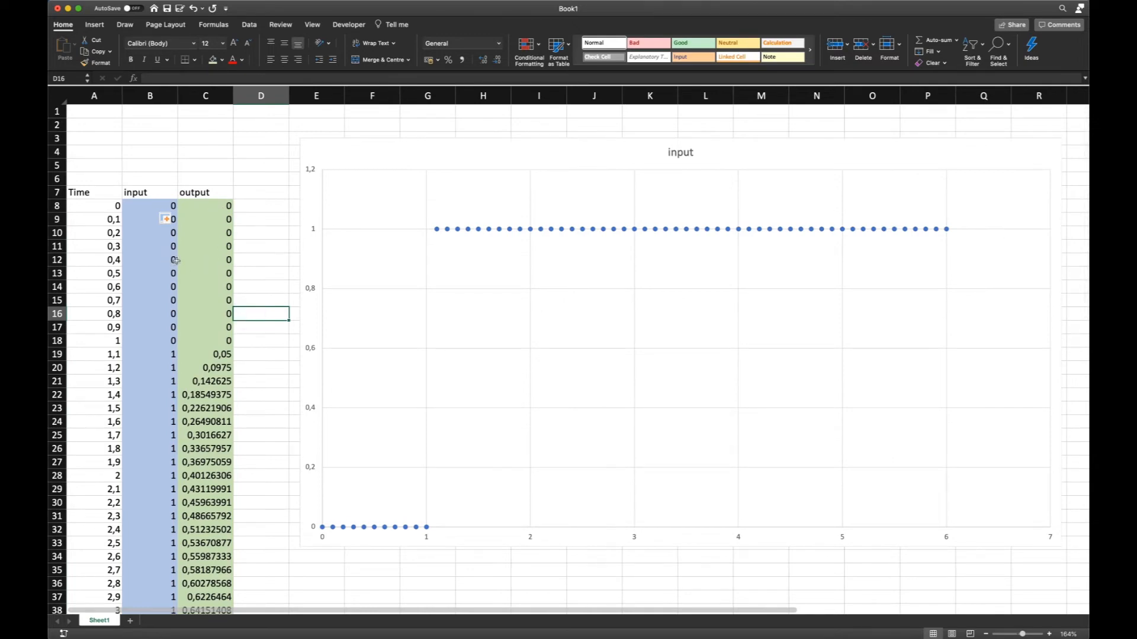
# - Examine the input values and output formulas in rows 19 to 22, where the step begins
pyautogui.click(166, 353)
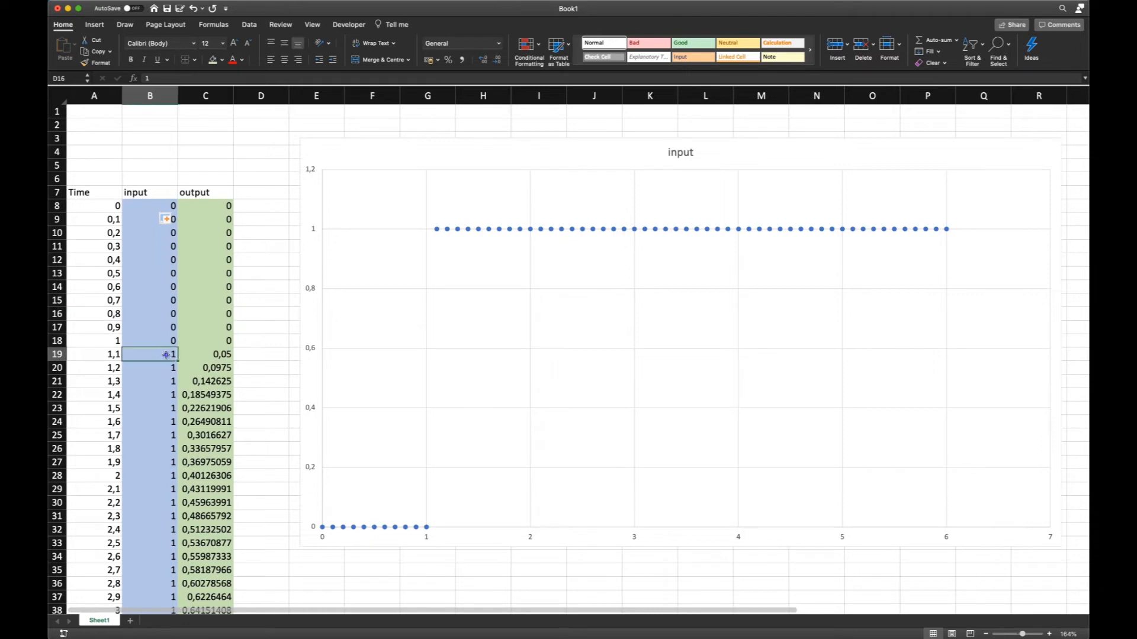
pyautogui.click(225, 354)
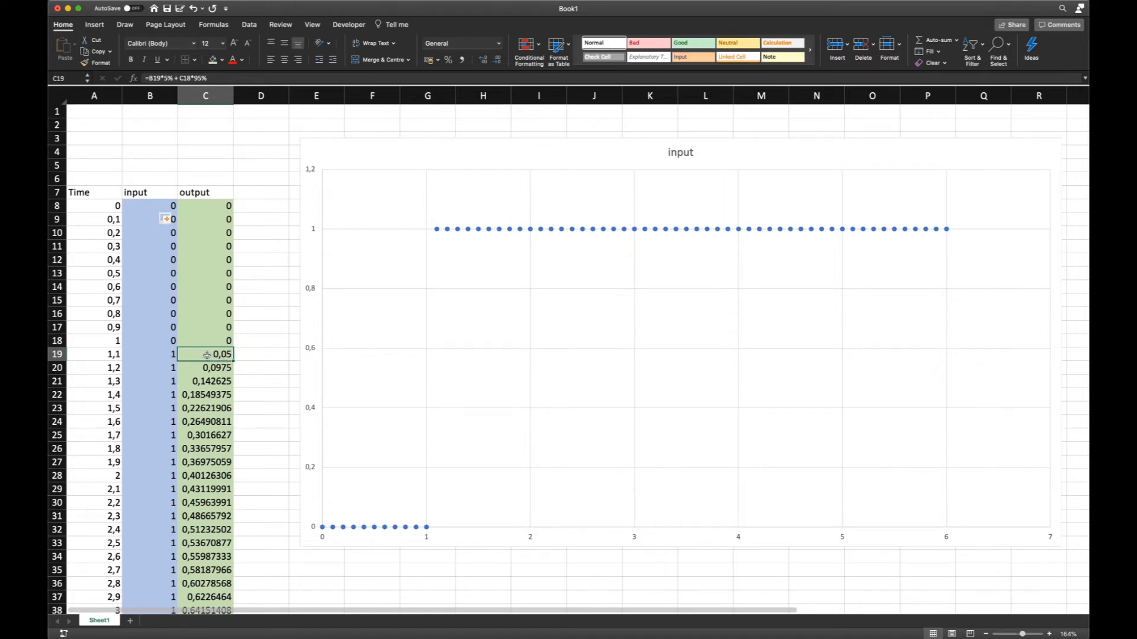
pyautogui.click(213, 368)
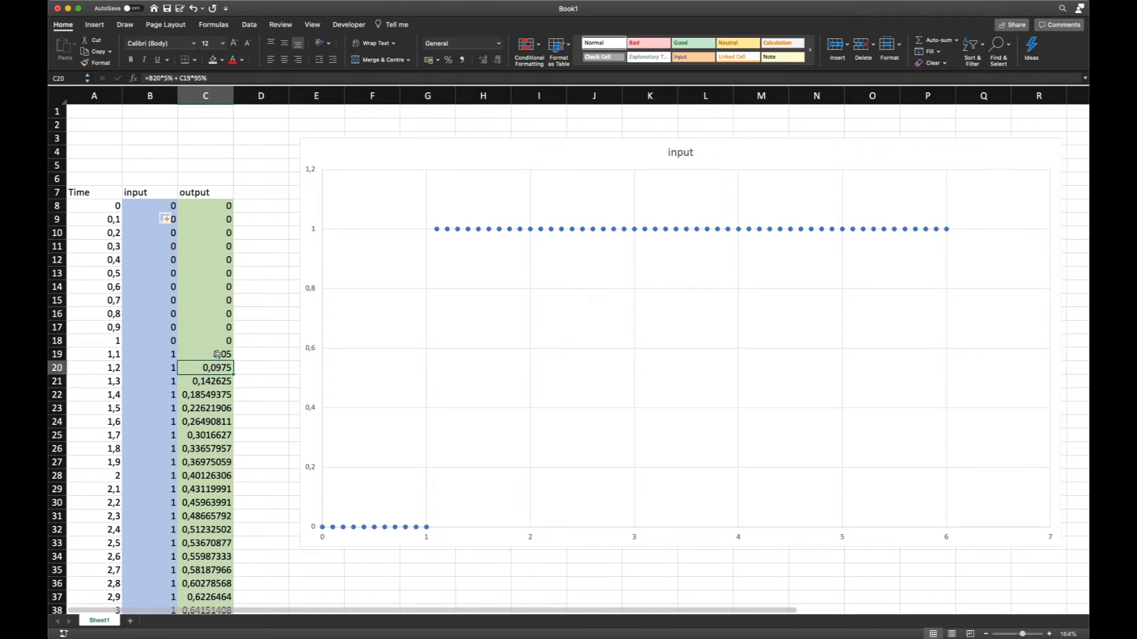
pyautogui.click(218, 354)
pyautogui.click(168, 369)
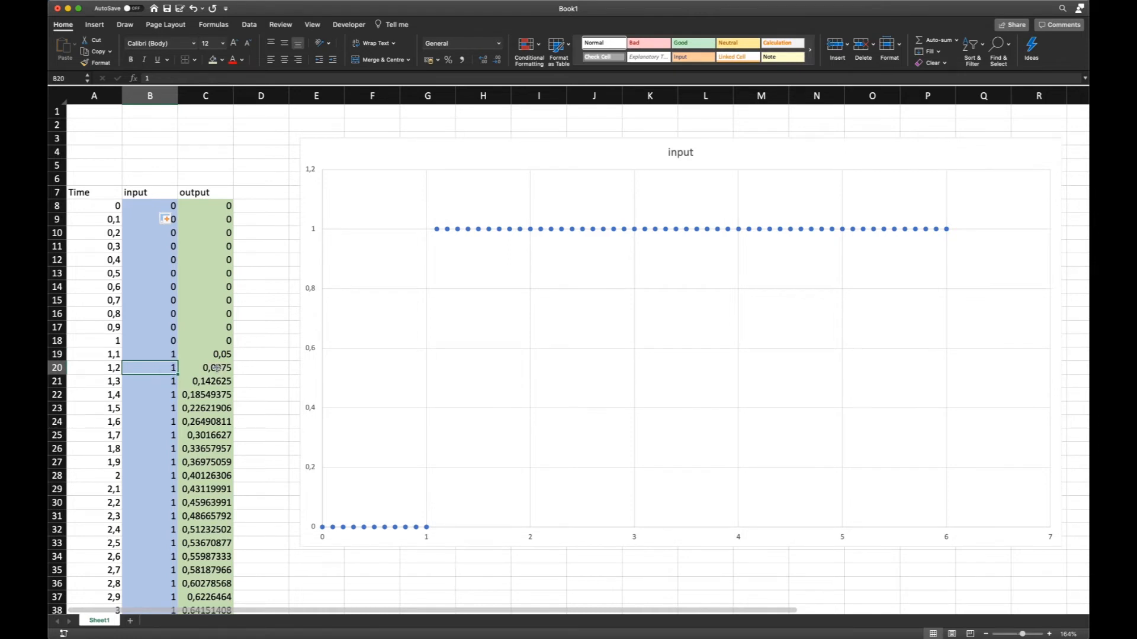
pyautogui.click(217, 369)
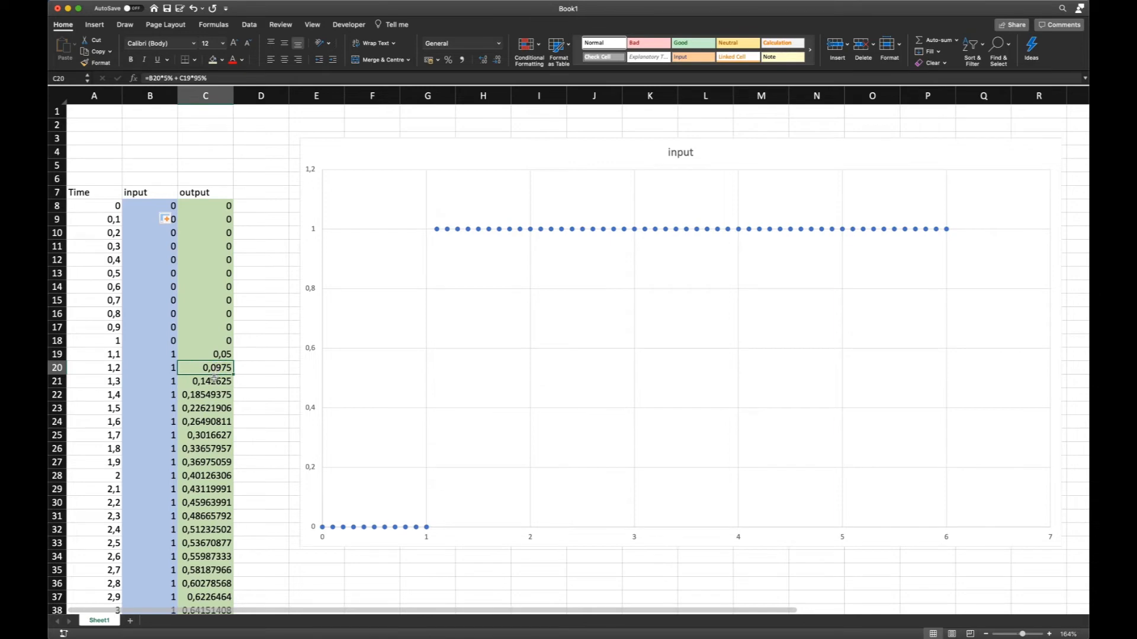
pyautogui.click(214, 379)
pyautogui.click(211, 394)
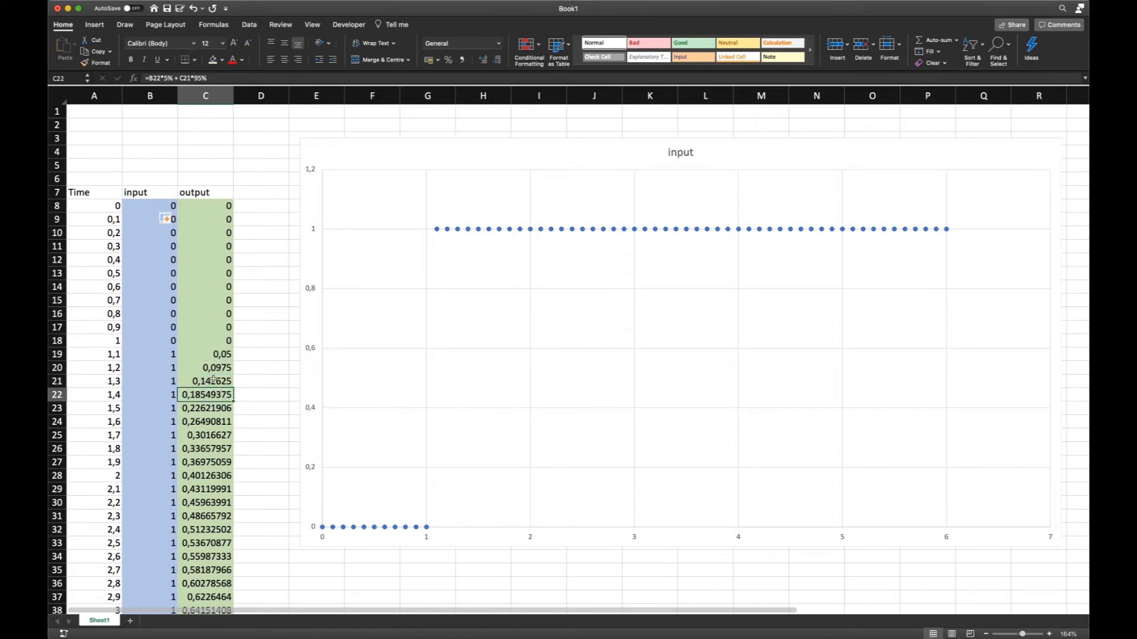
# - Copy the input series in the scatter chart and paste it back as a second series
pyautogui.moveTo(467, 233)
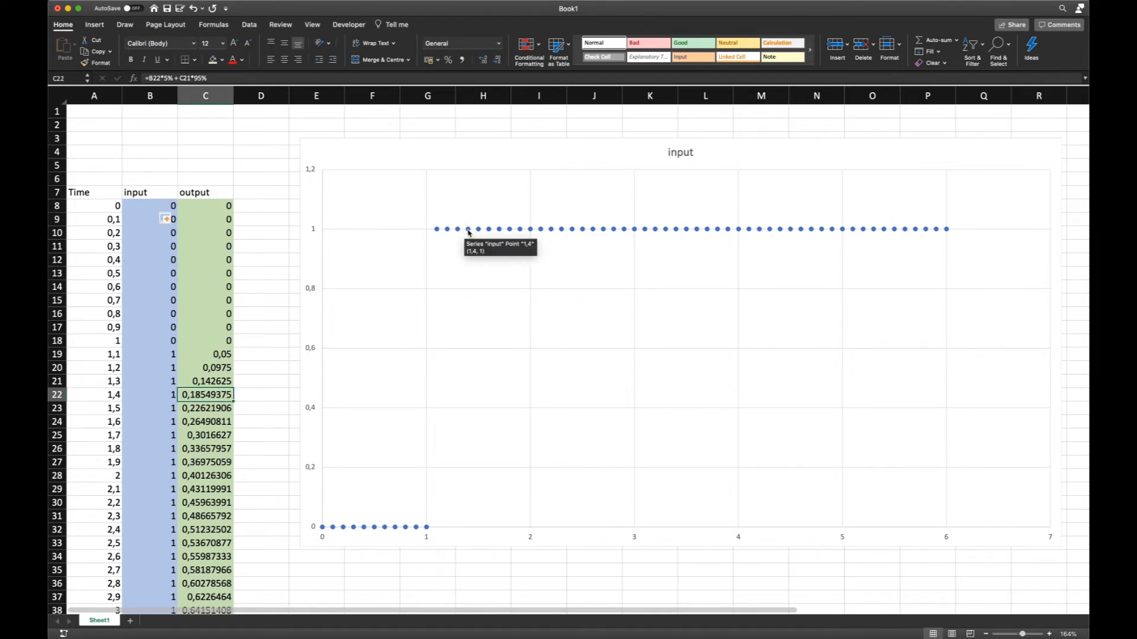
pyautogui.click(467, 231)
pyautogui.press('super+c')
pyautogui.press('super+v')
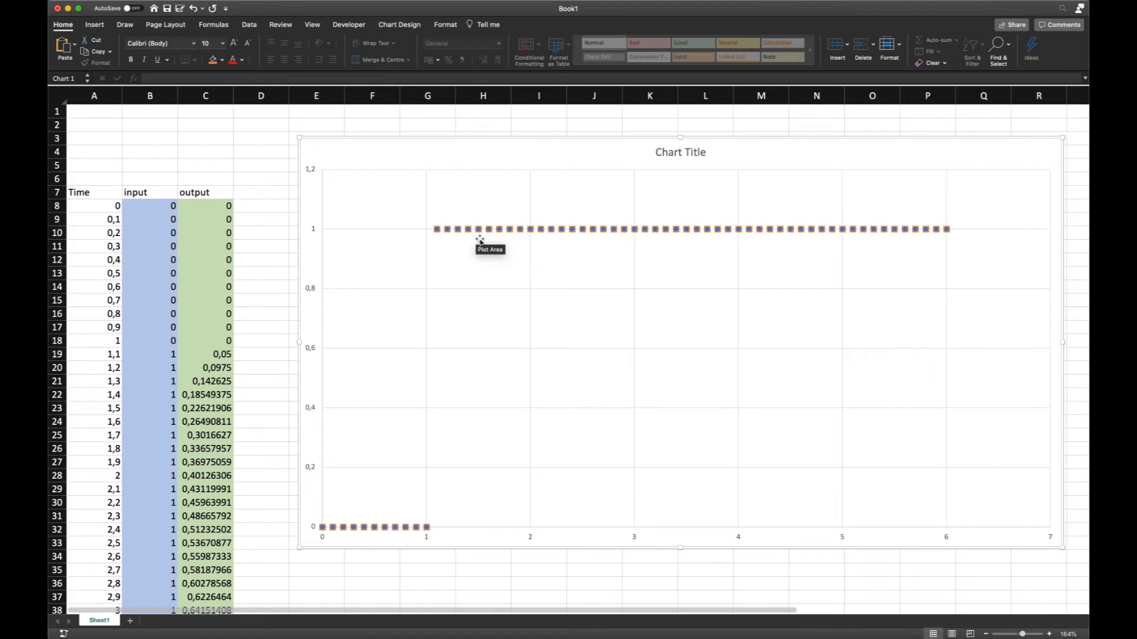
# - Point the duplicated chart series to the output values in C8:C68 and its name to C7
pyautogui.moveTo(476, 236)
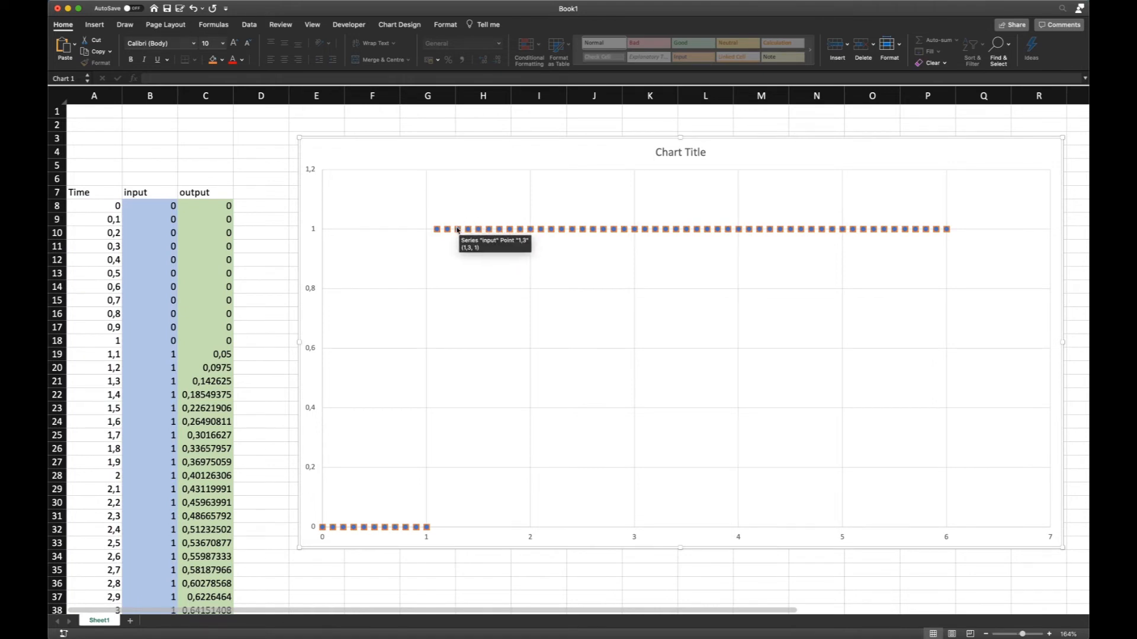
pyautogui.click(481, 232)
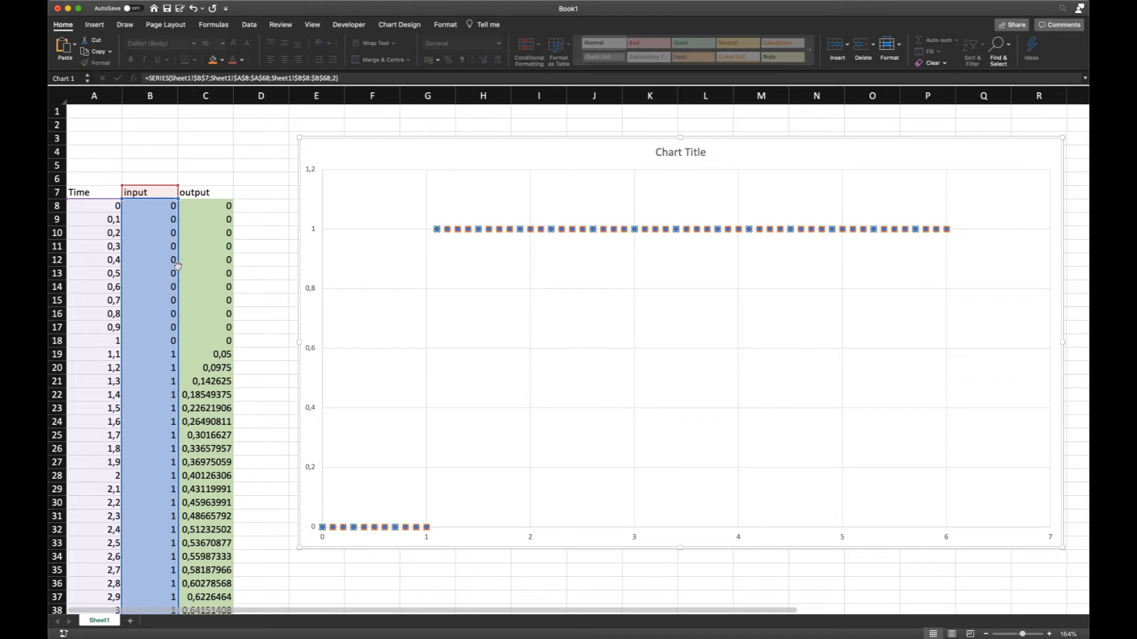
pyautogui.moveTo(177, 266); pyautogui.dragTo(224, 254)
pyautogui.moveTo(168, 189); pyautogui.dragTo(198, 193)
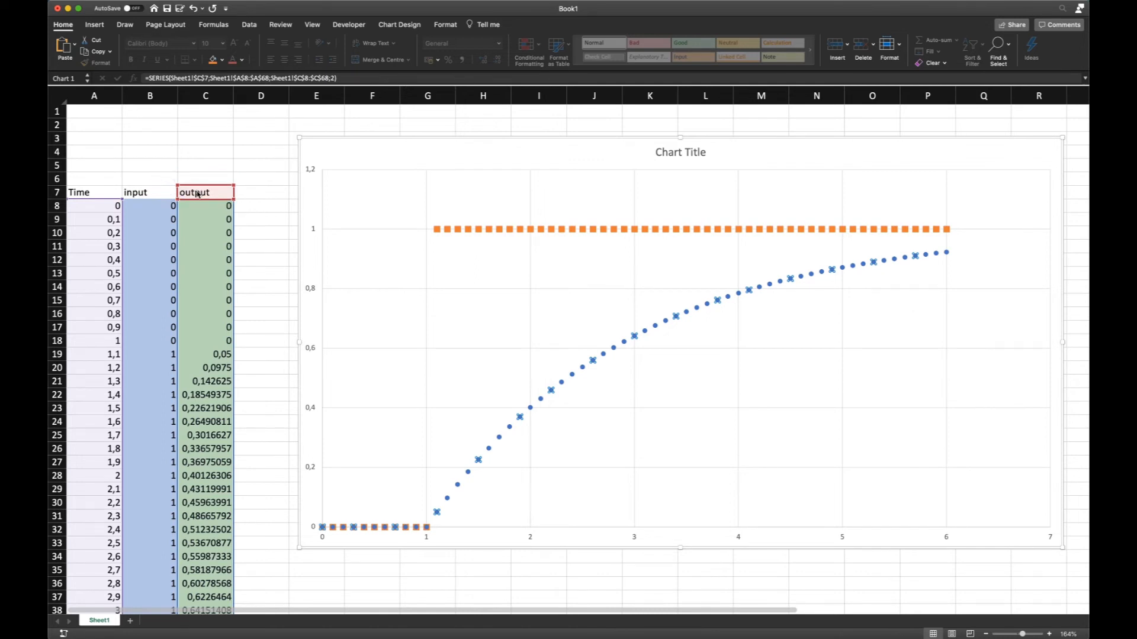
pyautogui.click(280, 262)
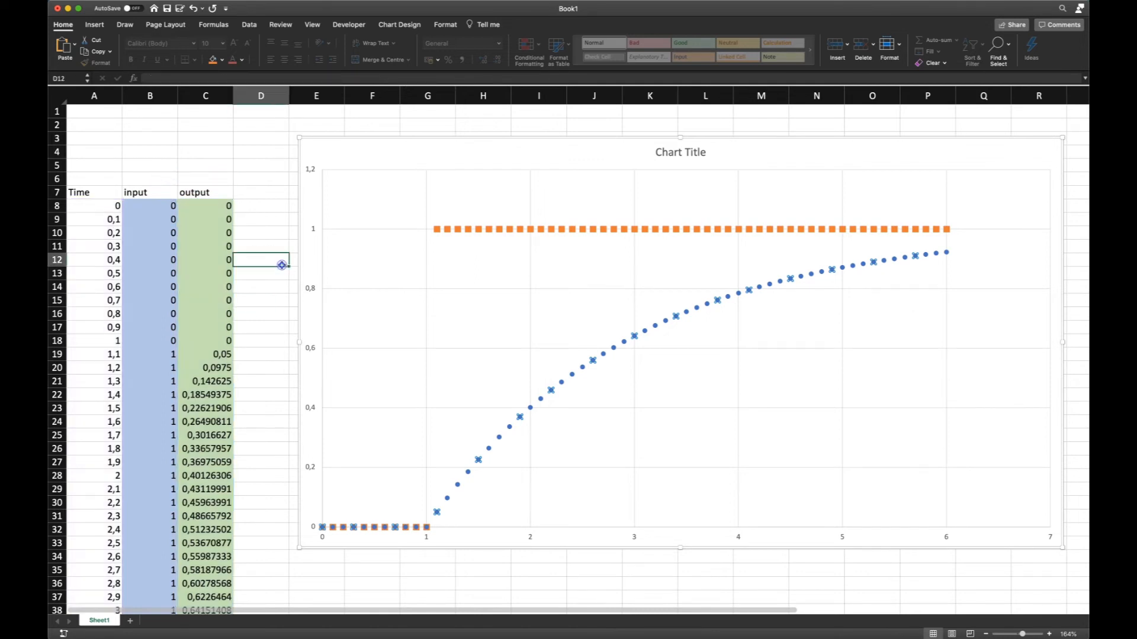
# - Format the output series as a green line without markers and the input series with blue markers
pyautogui.click(480, 230)
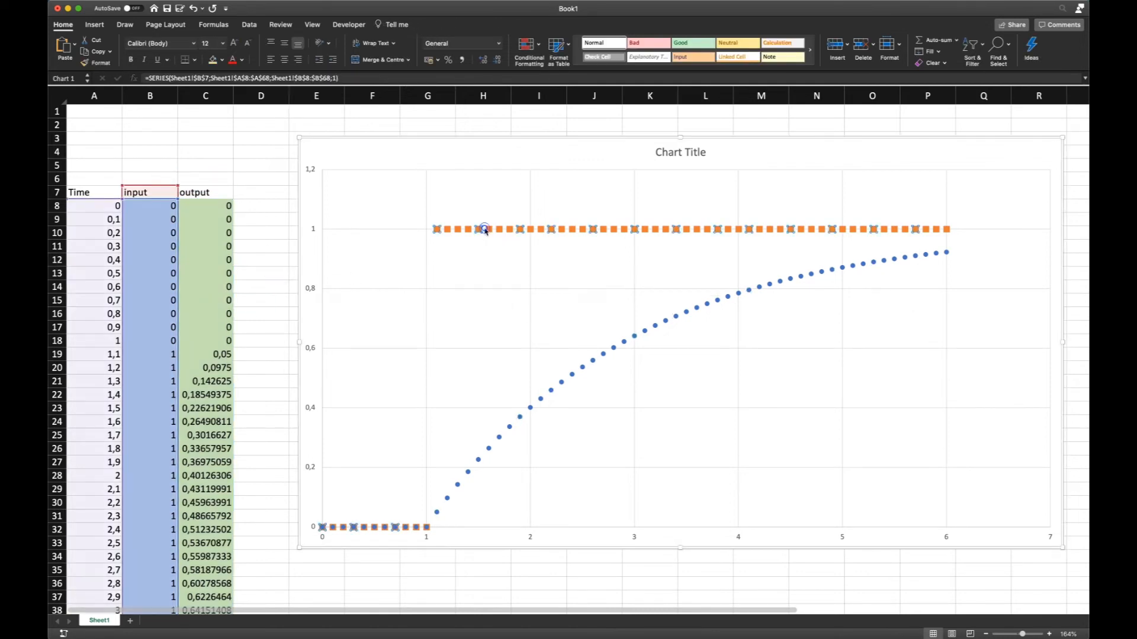
pyautogui.click(468, 473)
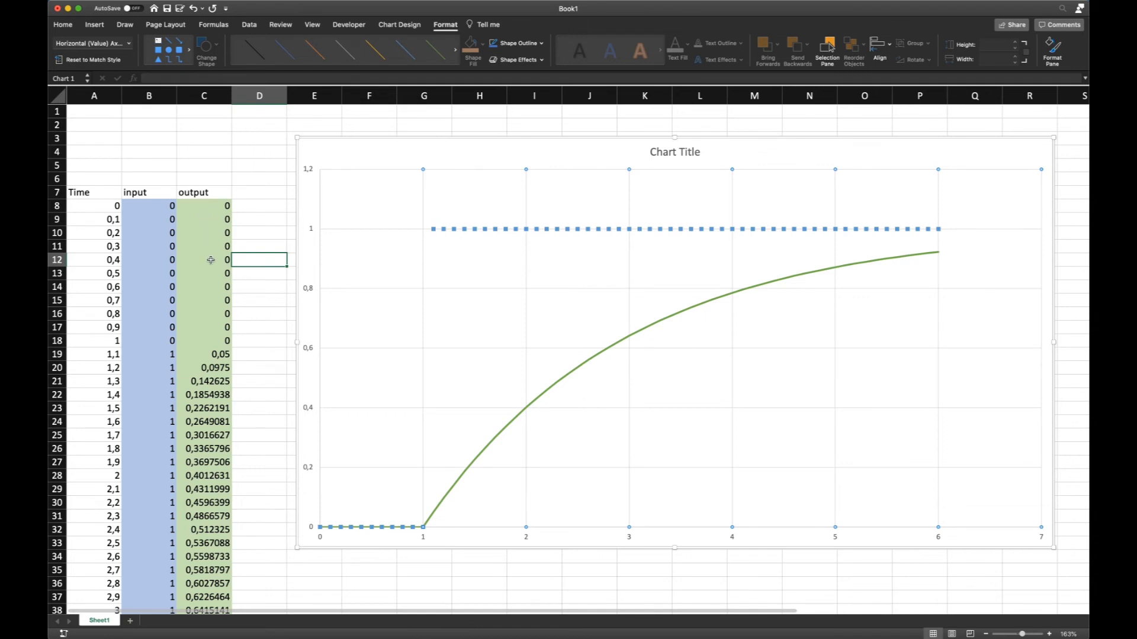
# - Examine the input and output cells in rows 17 and 18, just before the step, and trace the output curve in the chart
pyautogui.click(218, 341)
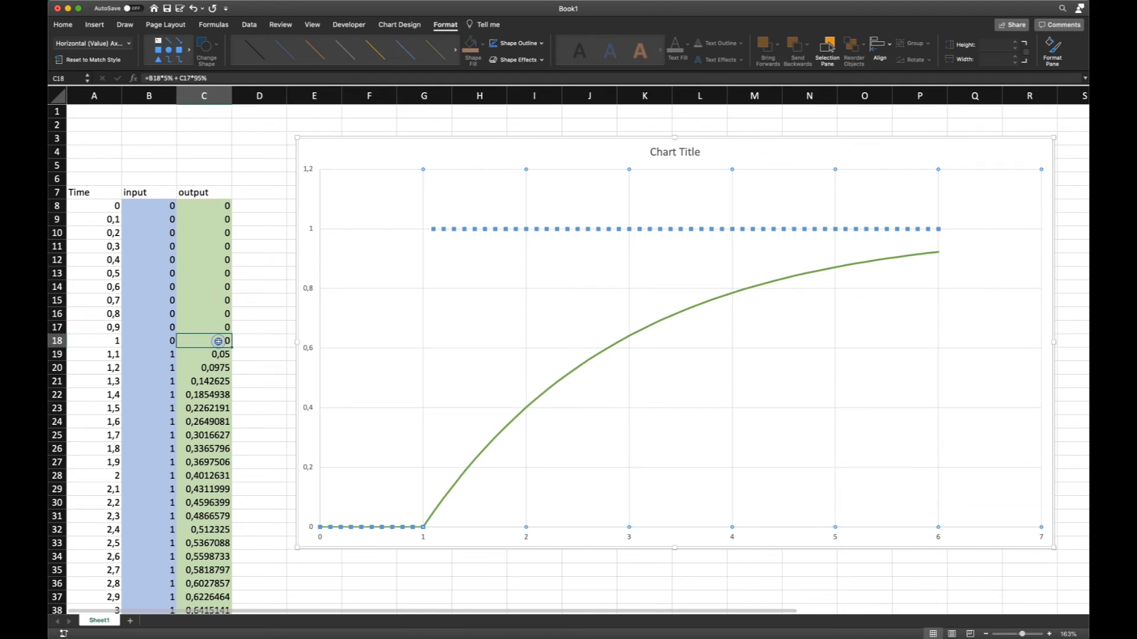
pyautogui.click(211, 329)
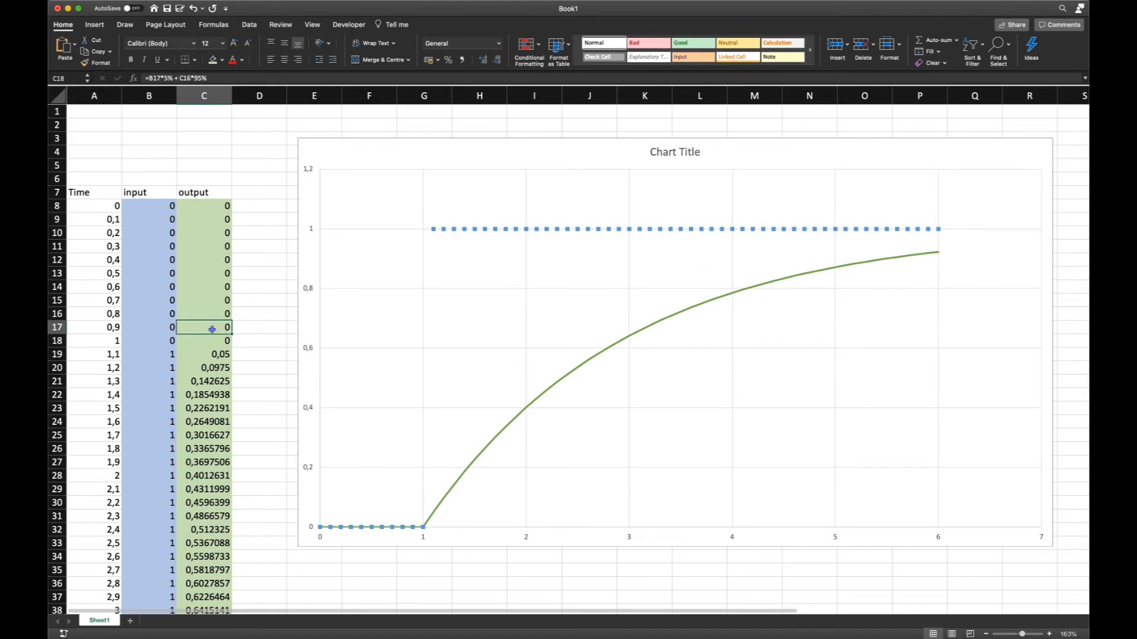
pyautogui.click(202, 342)
pyautogui.click(162, 340)
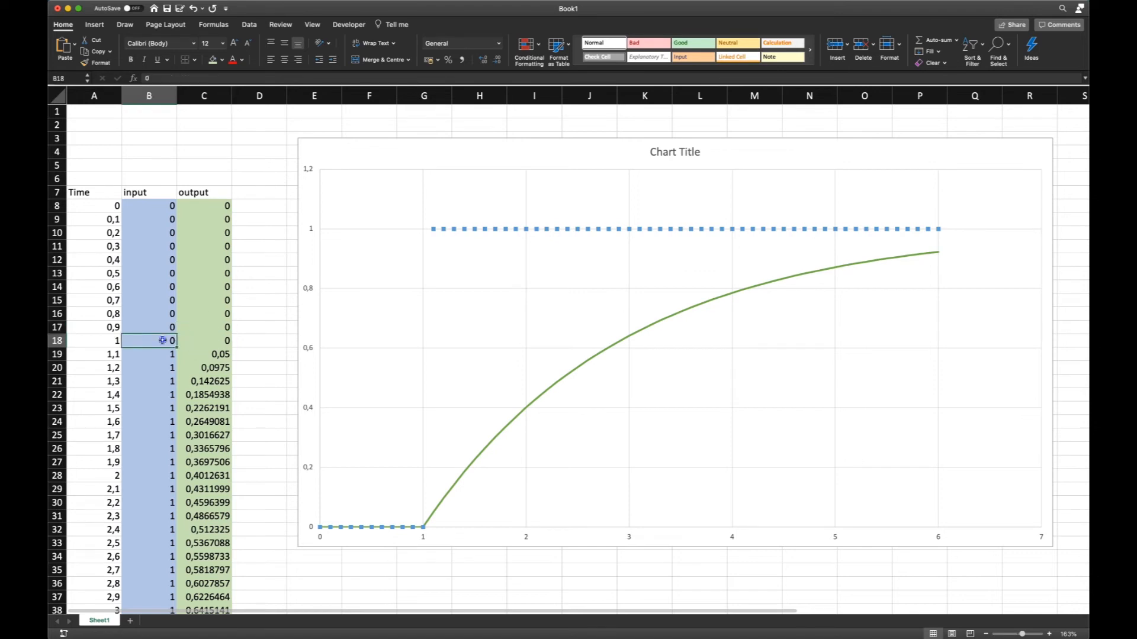
pyautogui.click(204, 342)
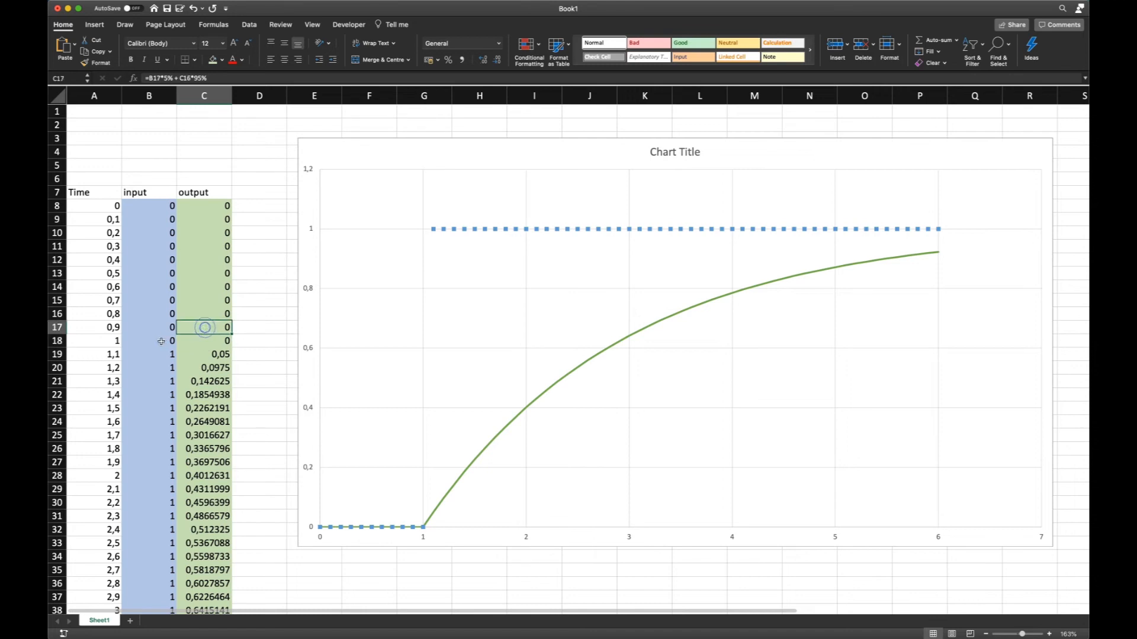
pyautogui.press('Left')
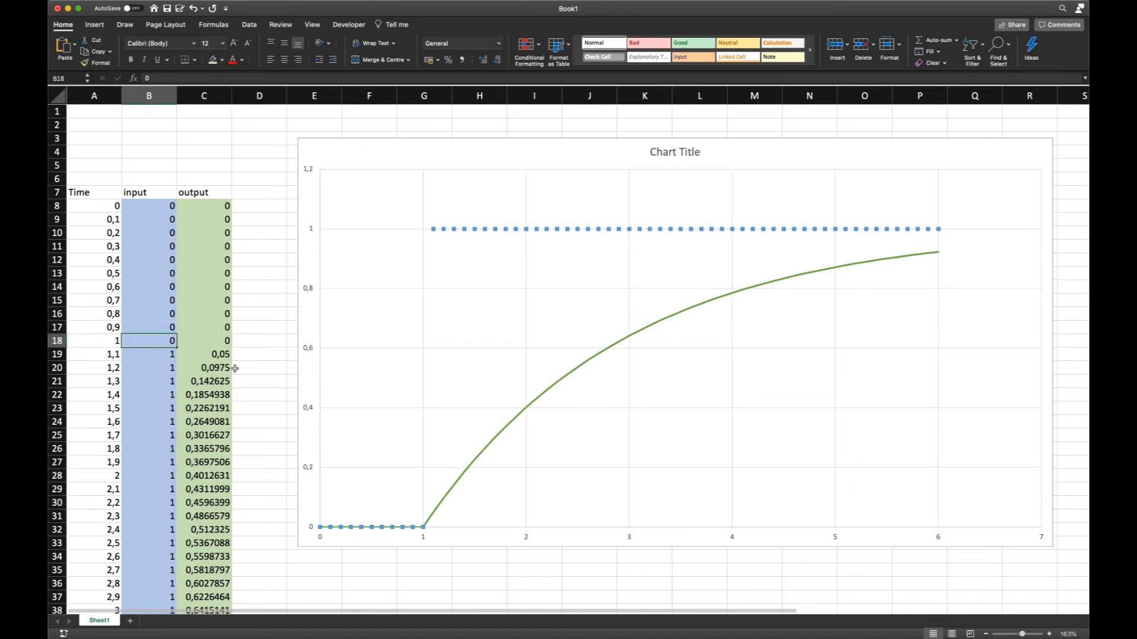
pyautogui.moveTo(427, 531)
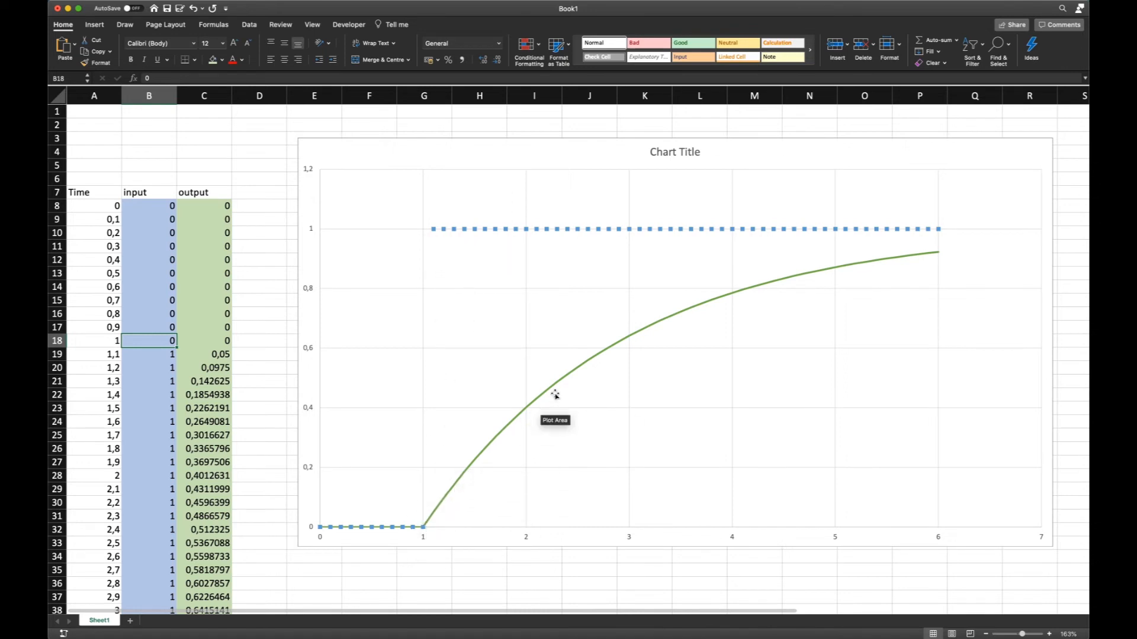
pyautogui.moveTo(608, 349)
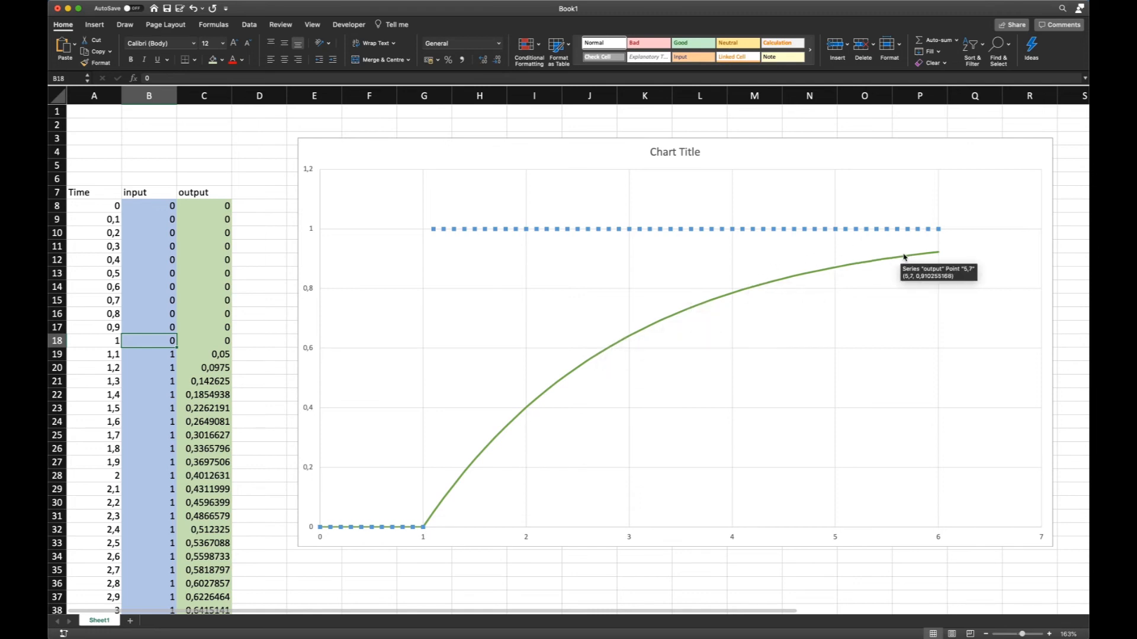
pyautogui.moveTo(938, 256)
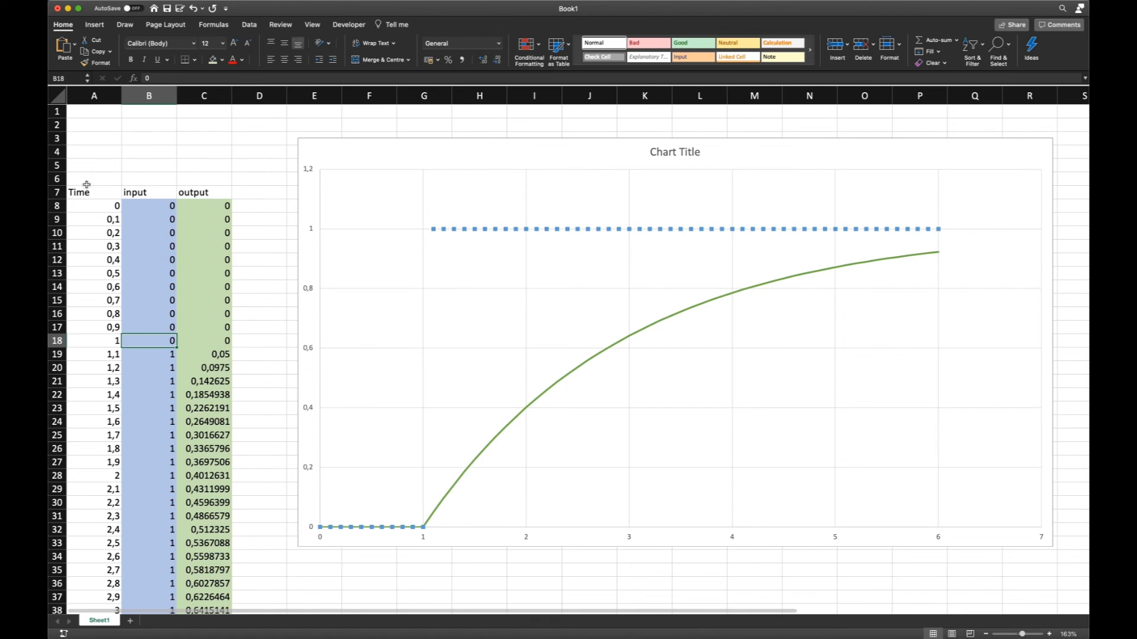
# - Review the first time values, the stepped input values from B19 down, and the output formulas in C8, C9 and C19, including the B19 reference
pyautogui.moveTo(100, 206); pyautogui.dragTo(102, 220)
pyautogui.click(103, 247)
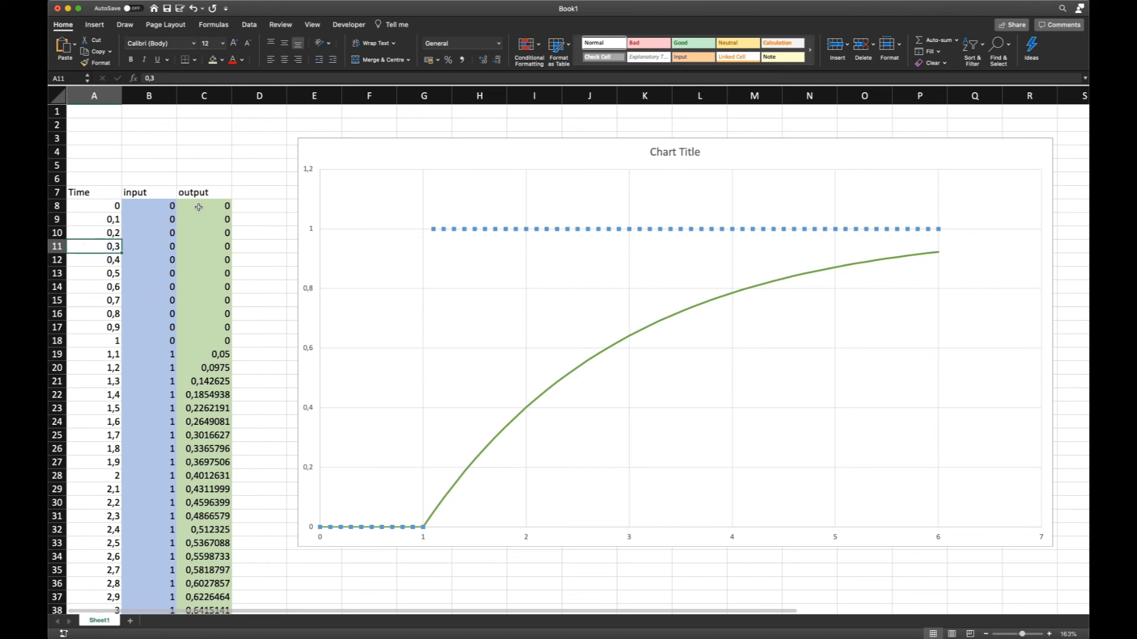
pyautogui.moveTo(156, 354); pyautogui.dragTo(157, 460)
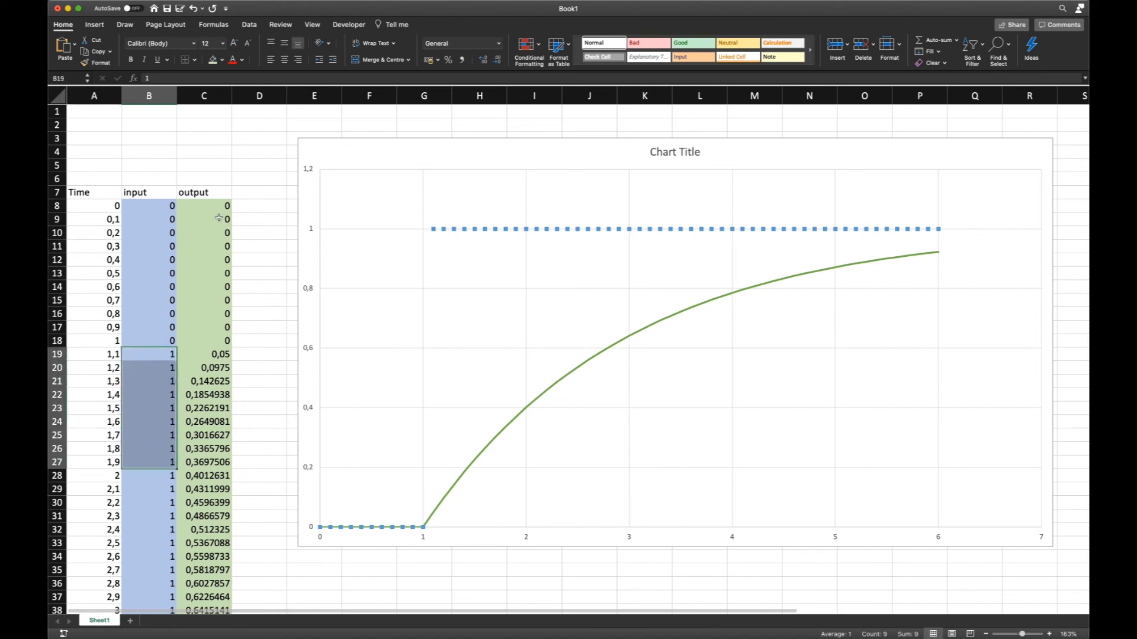
pyautogui.click(215, 218)
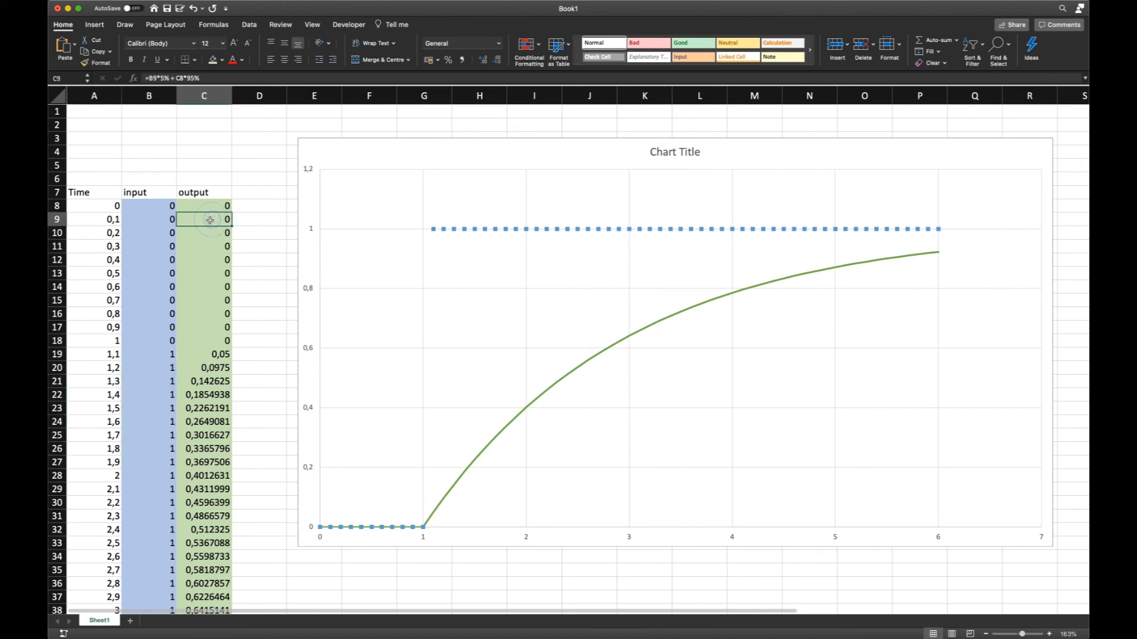
pyautogui.click(209, 208)
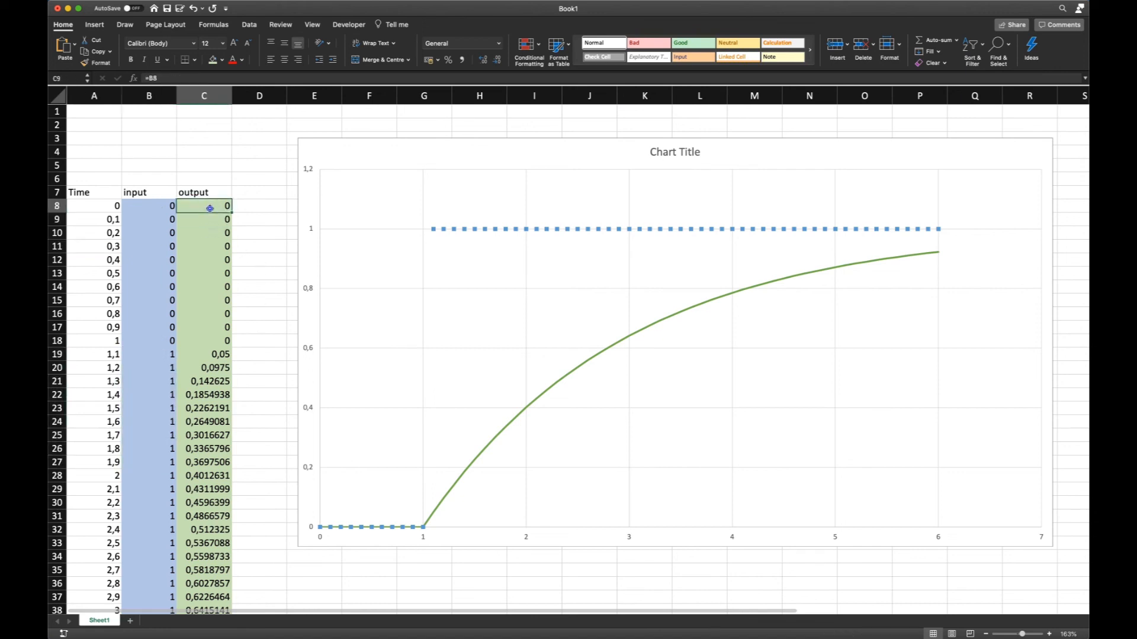
pyautogui.click(152, 219)
pyautogui.click(214, 356)
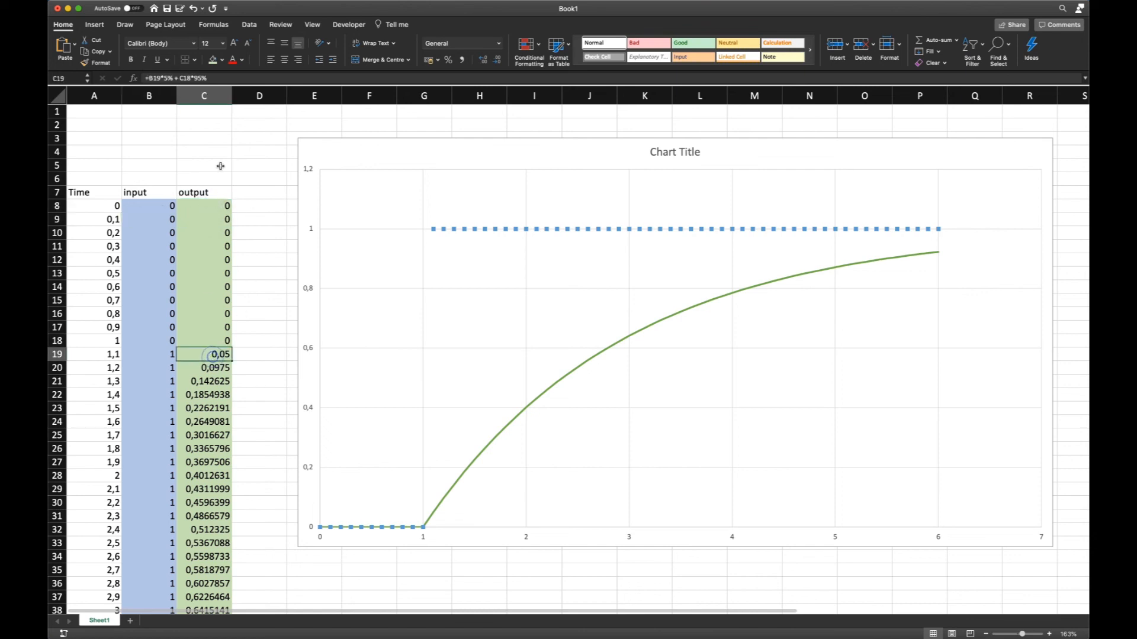
pyautogui.moveTo(149, 78); pyautogui.dragTo(160, 79)
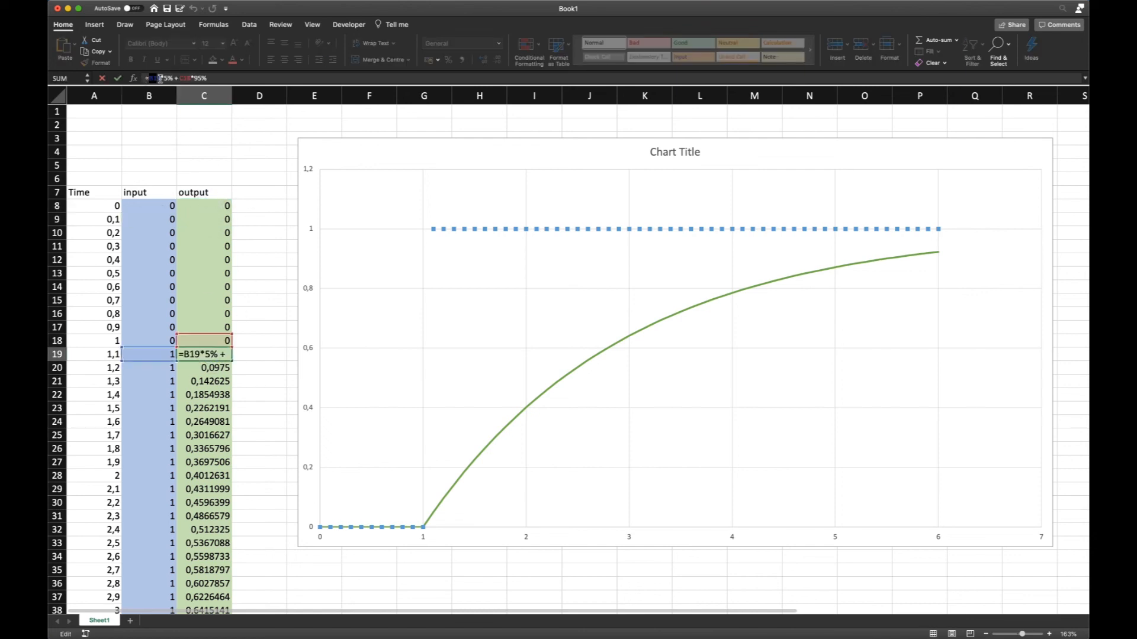